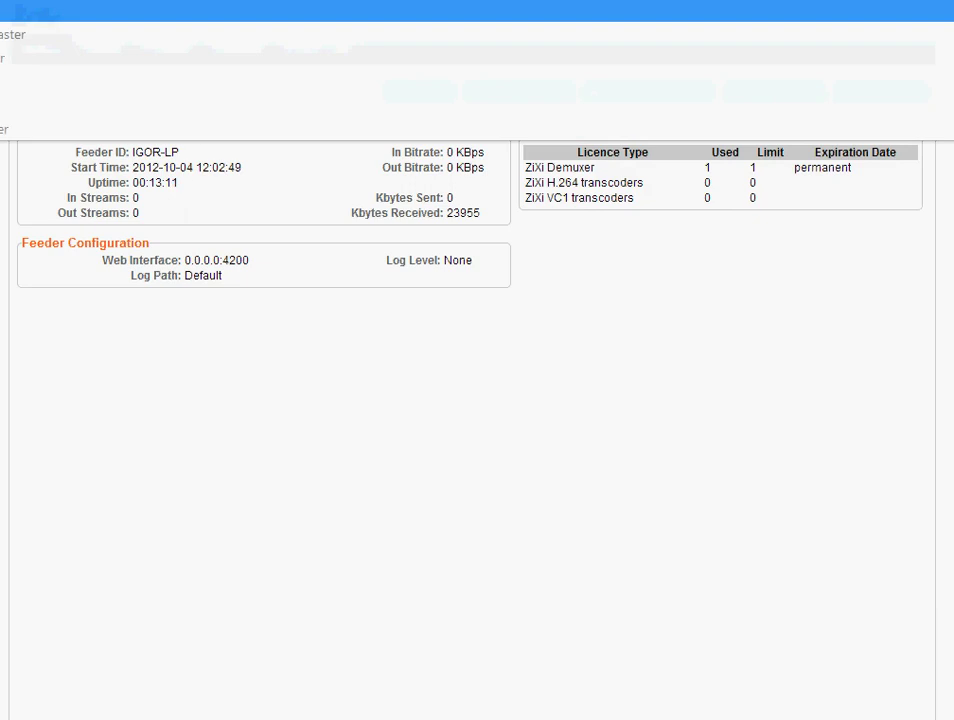
# Open the feeder's status page and review its license information and feeder status details
pyautogui.press('Return')
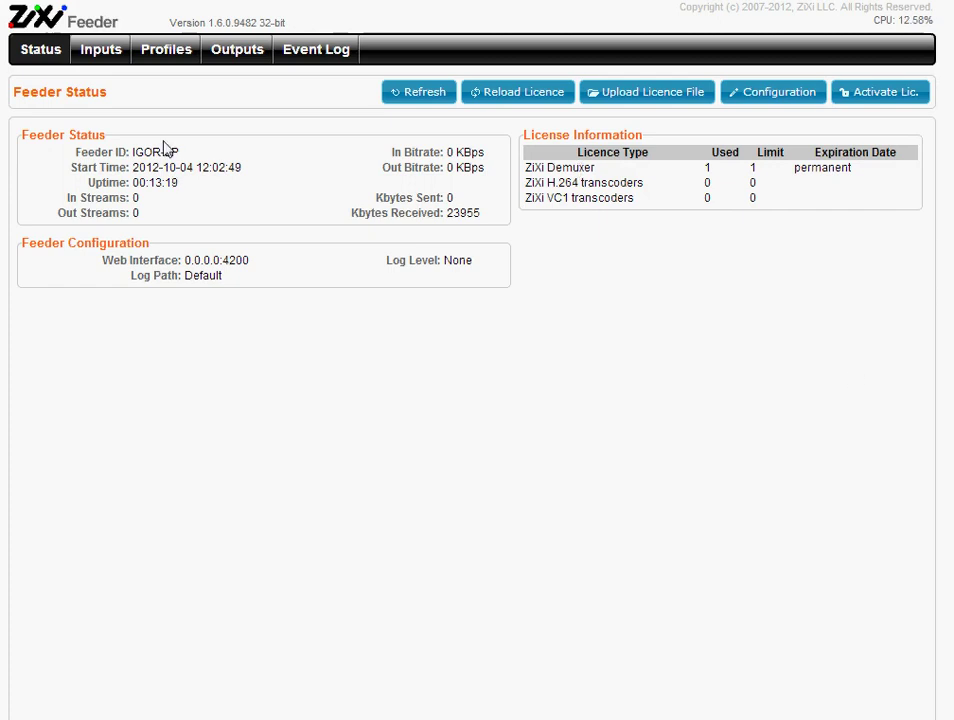
pyautogui.moveTo(578, 157); pyautogui.dragTo(671, 190)
pyautogui.moveTo(145, 153); pyautogui.dragTo(194, 208)
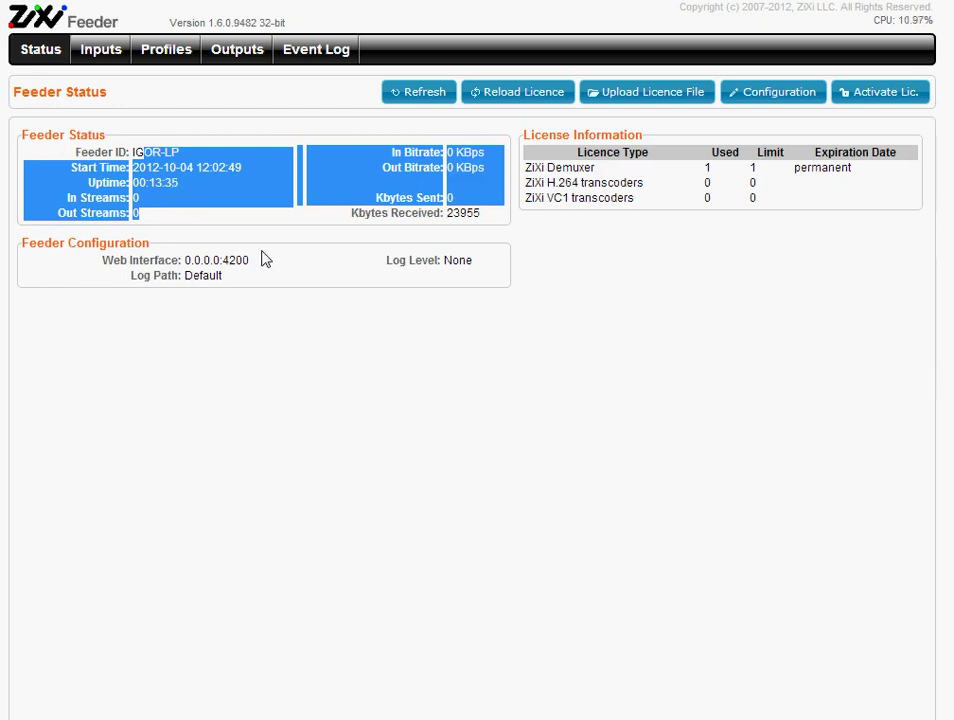
# Examine the web interface password settings in the feeder configuration and close it without saving
pyautogui.click(777, 96)
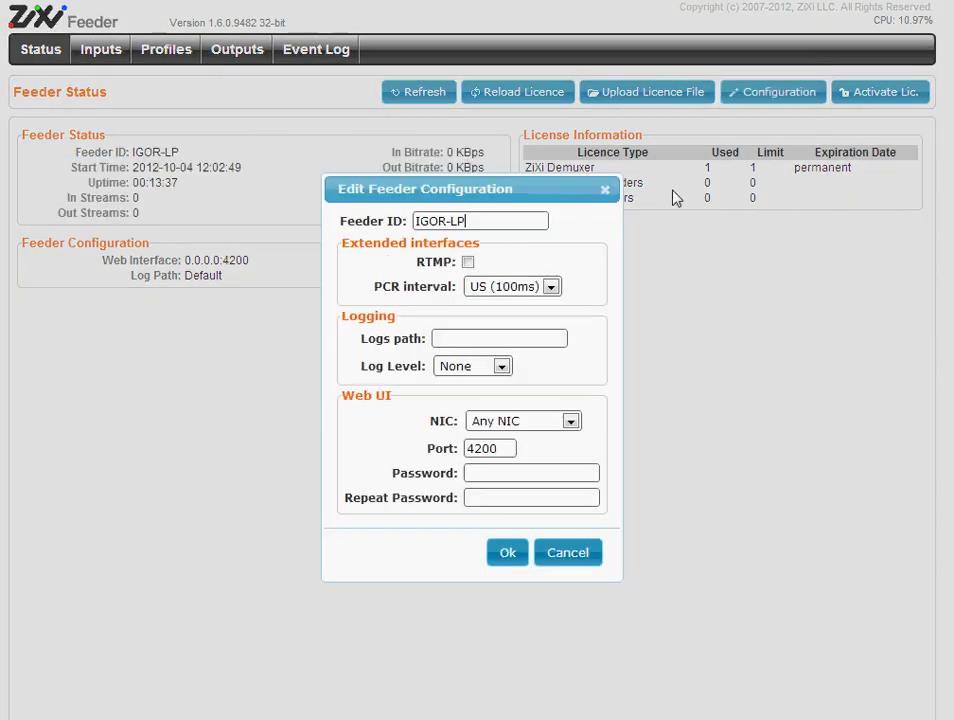
pyautogui.click(485, 476)
pyautogui.click(490, 497)
pyautogui.click(571, 556)
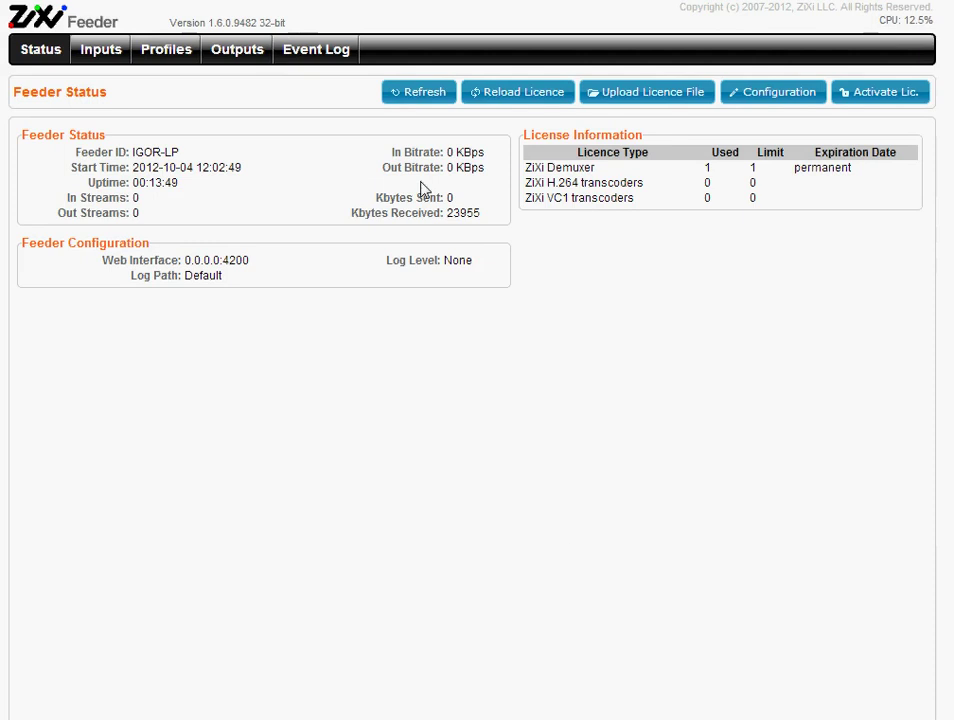
# Add a transport stream input named ch1 on port 5000, keeping Any NIC and multicast IP 0.0.0.0
pyautogui.click(101, 55)
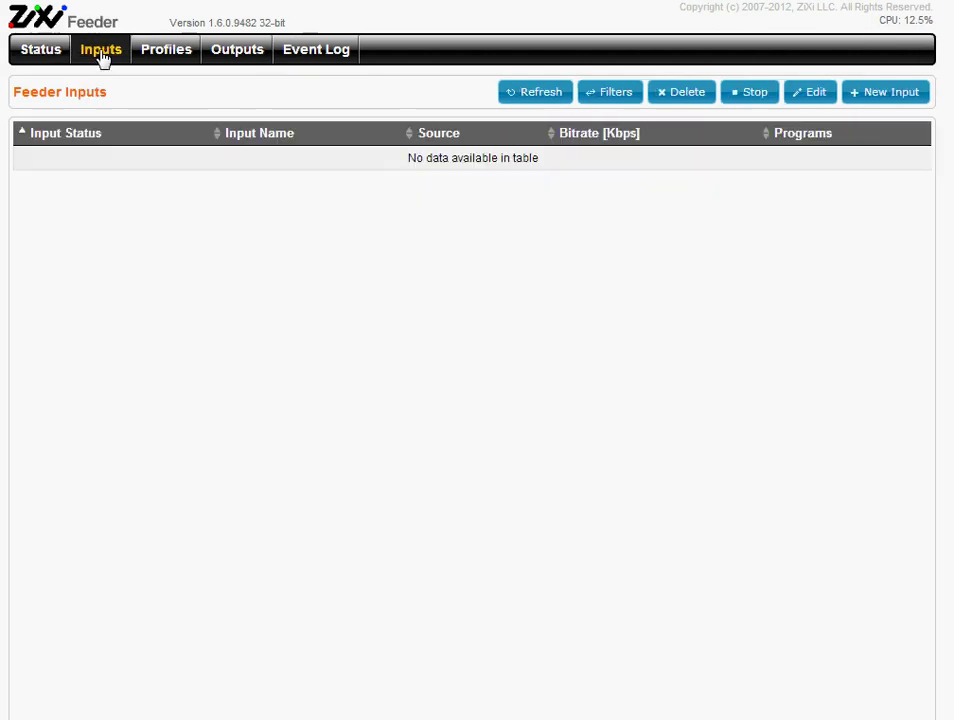
pyautogui.click(884, 100)
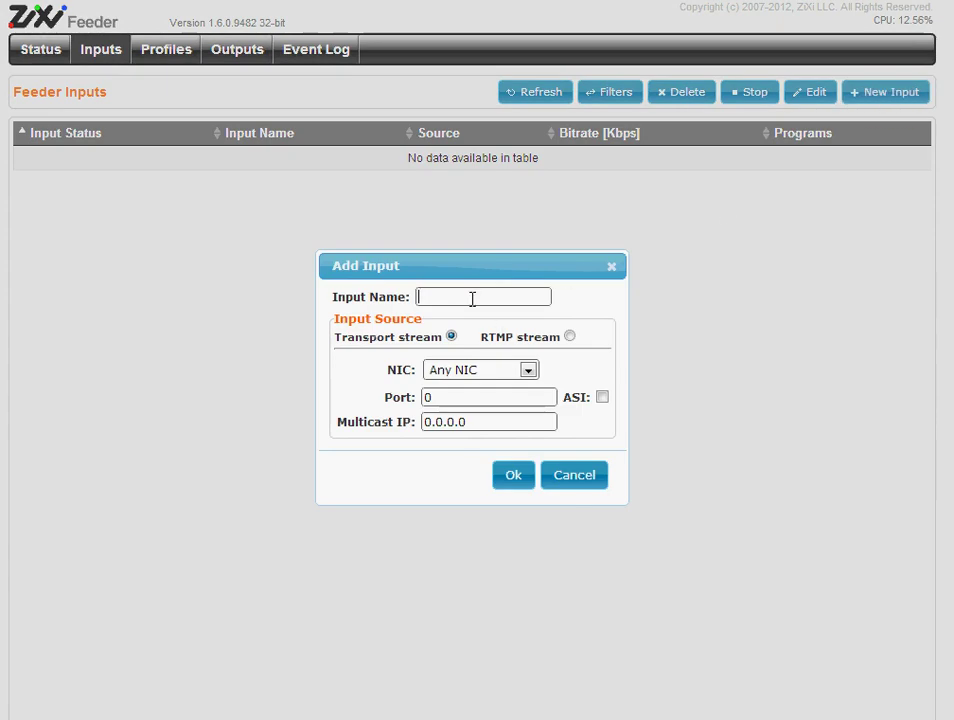
pyautogui.write('ch1')
pyautogui.moveTo(447, 393); pyautogui.dragTo(397, 401)
pyautogui.press('BackSpace')
pyautogui.write('5000')
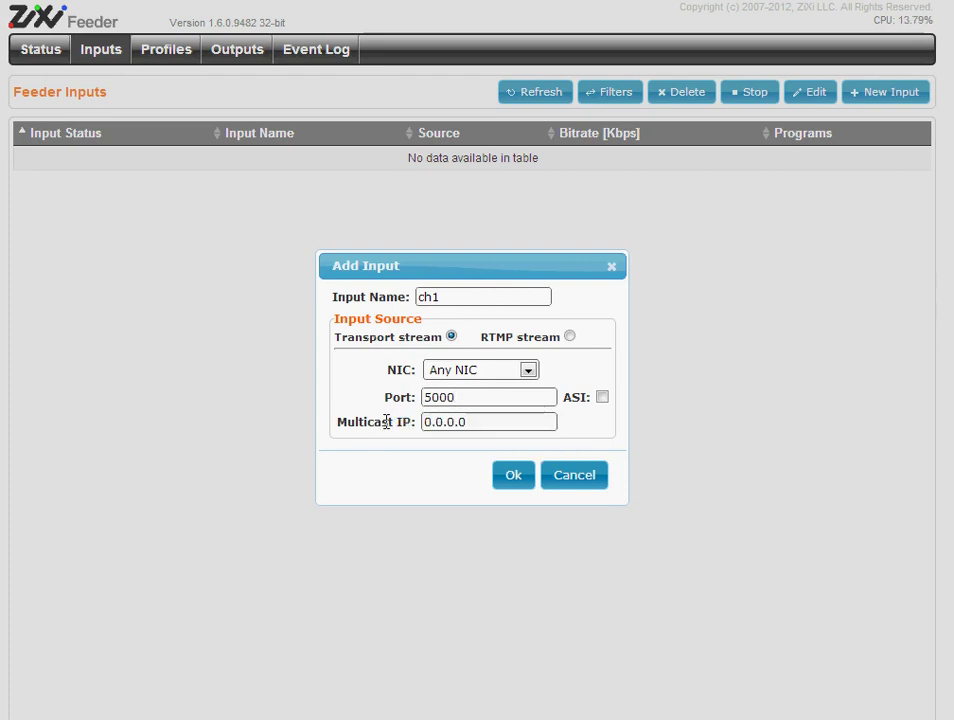
pyautogui.click(484, 422)
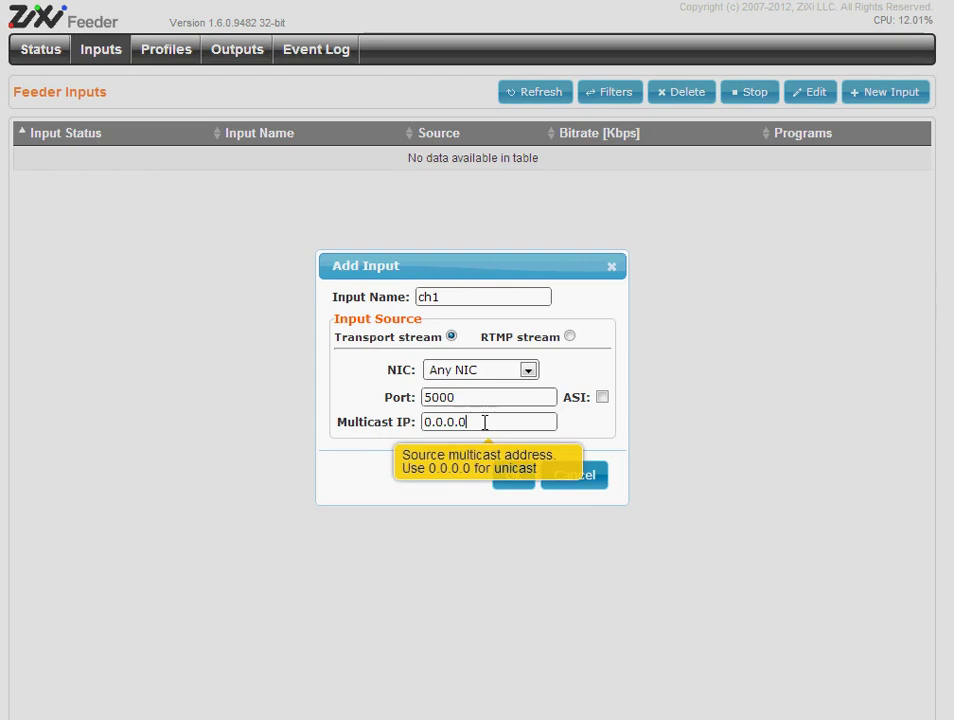
pyautogui.click(428, 422)
pyautogui.click(569, 337)
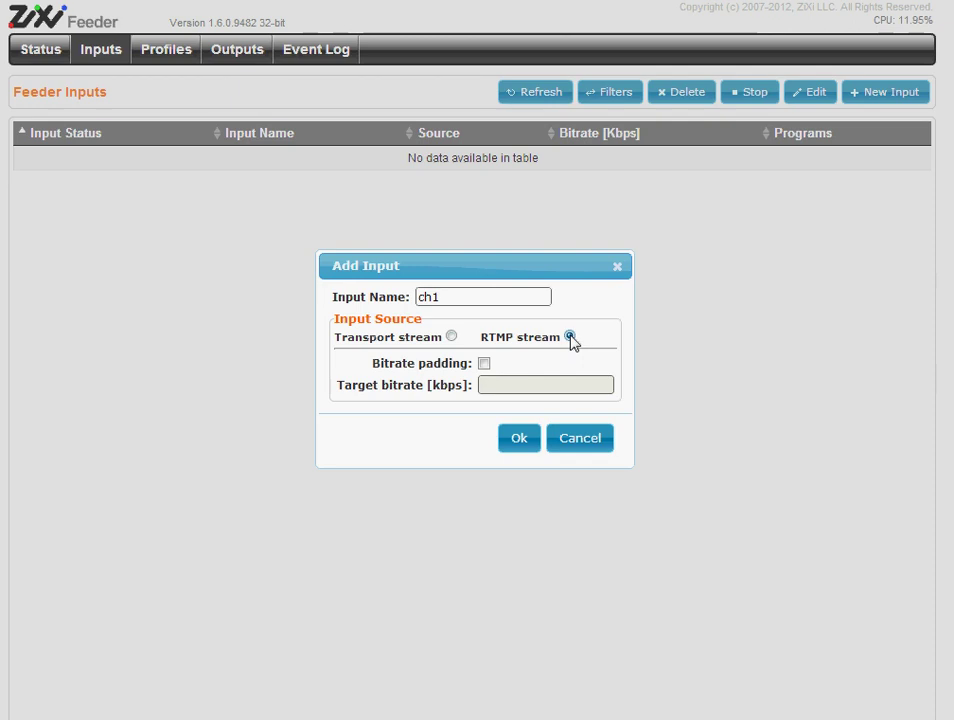
pyautogui.click(451, 337)
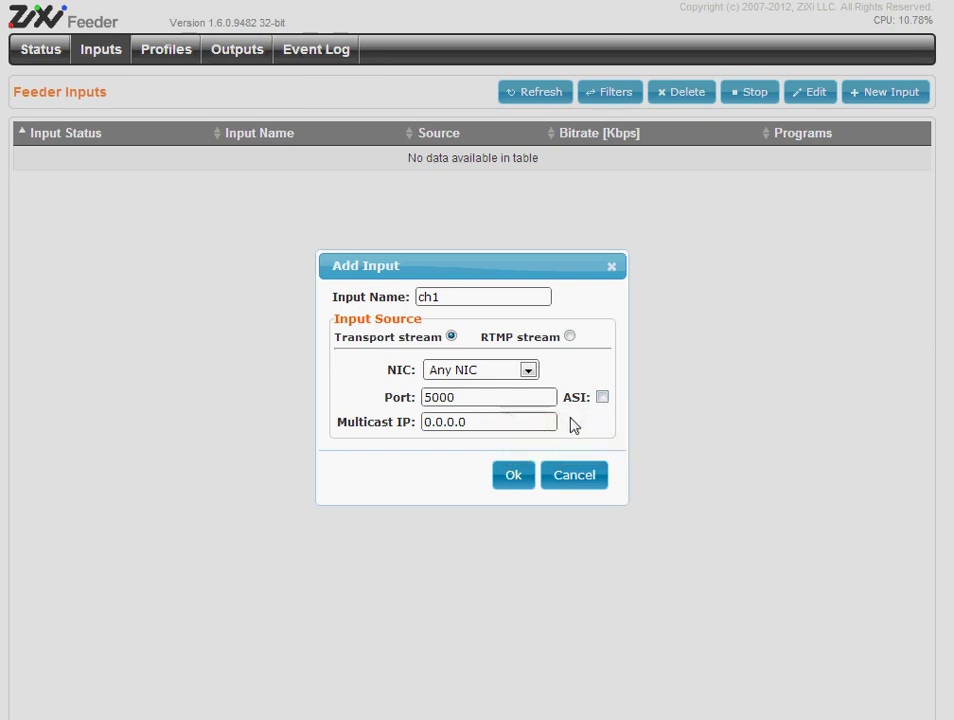
pyautogui.click(513, 477)
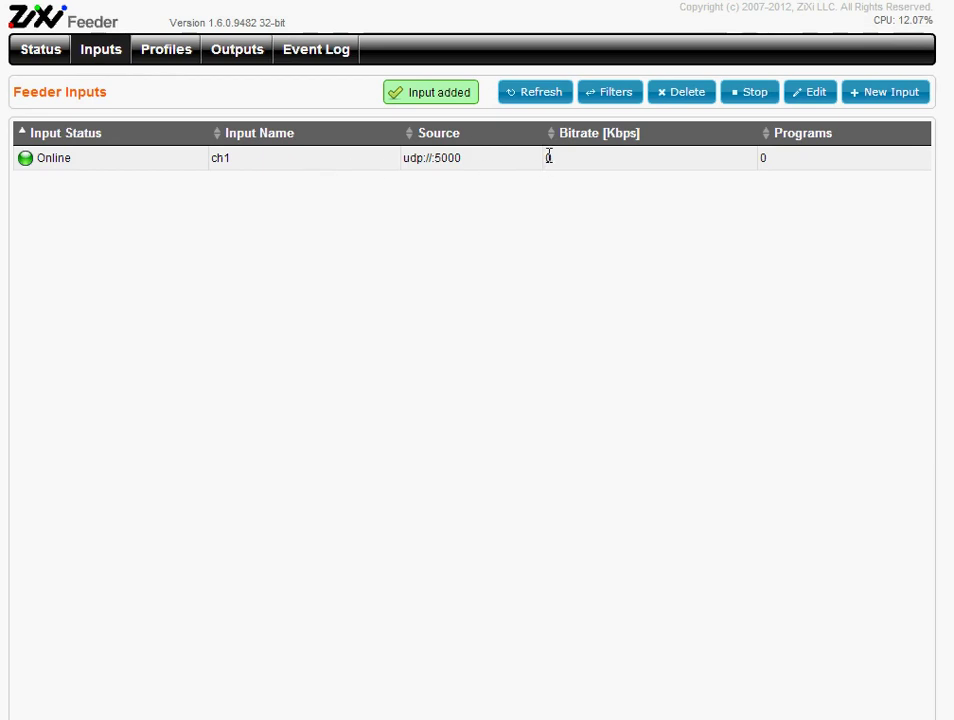
# Refresh the inputs list, check ch1's bitrate, and select the ch1 input
pyautogui.click(533, 94)
pyautogui.doubleClick(580, 157)
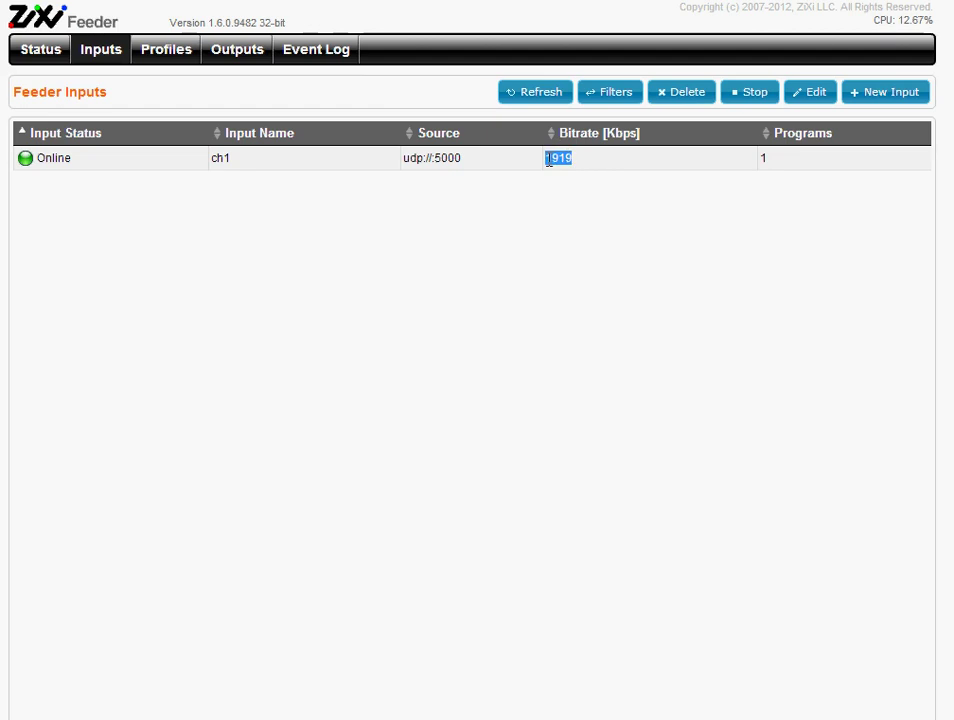
pyautogui.click(794, 166)
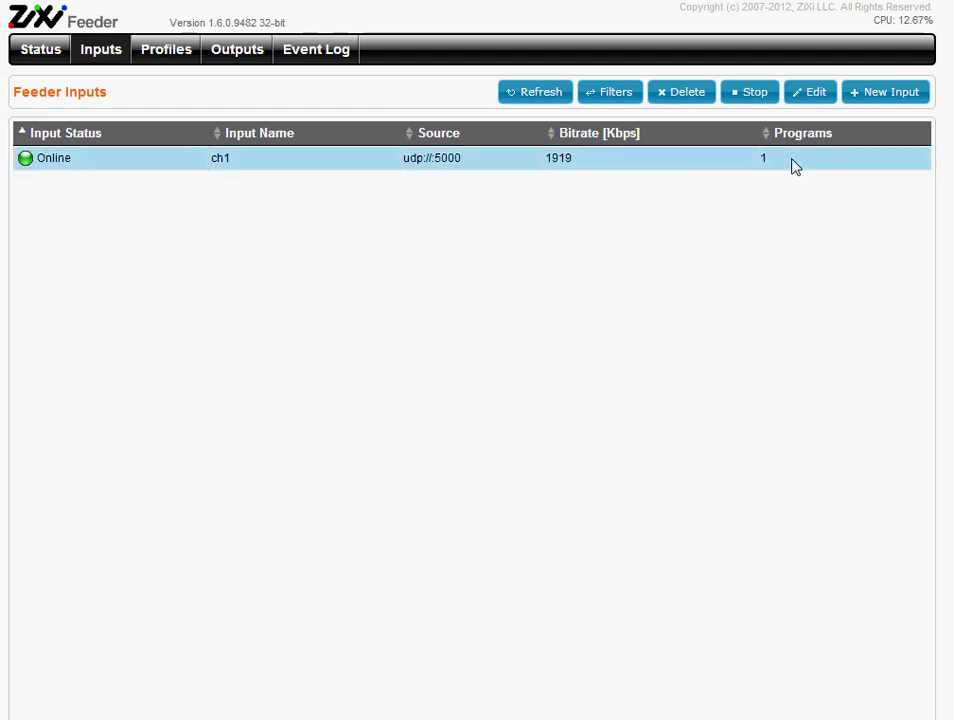
# Create a basic filter named "audio only" for ch1 that passes PID 1002 and blocks PIDs 1001 and 8191
pyautogui.click(607, 96)
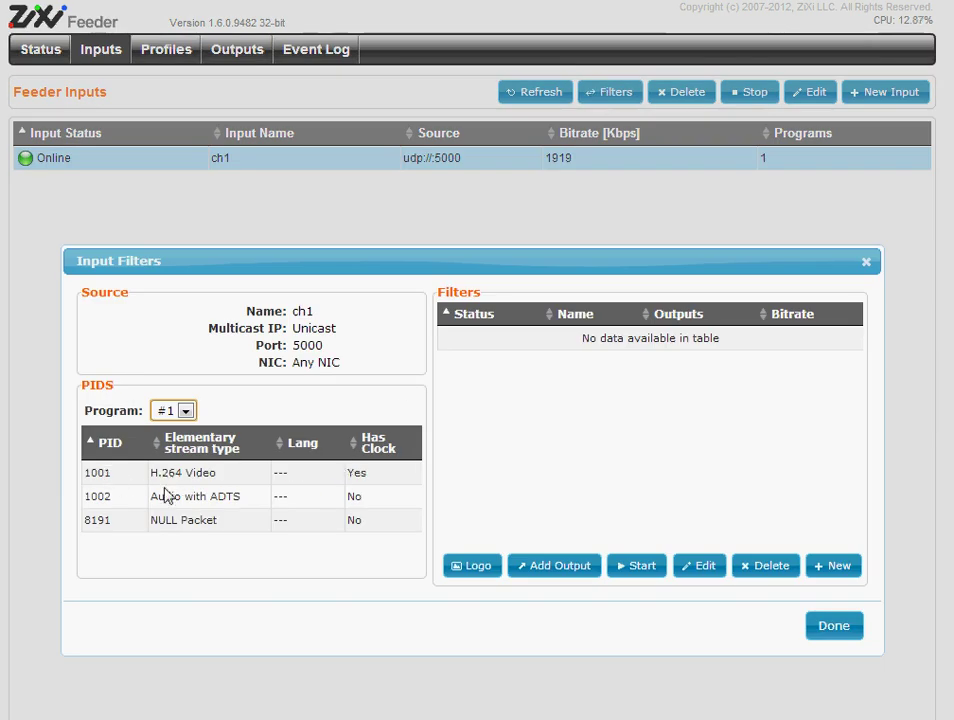
pyautogui.click(841, 568)
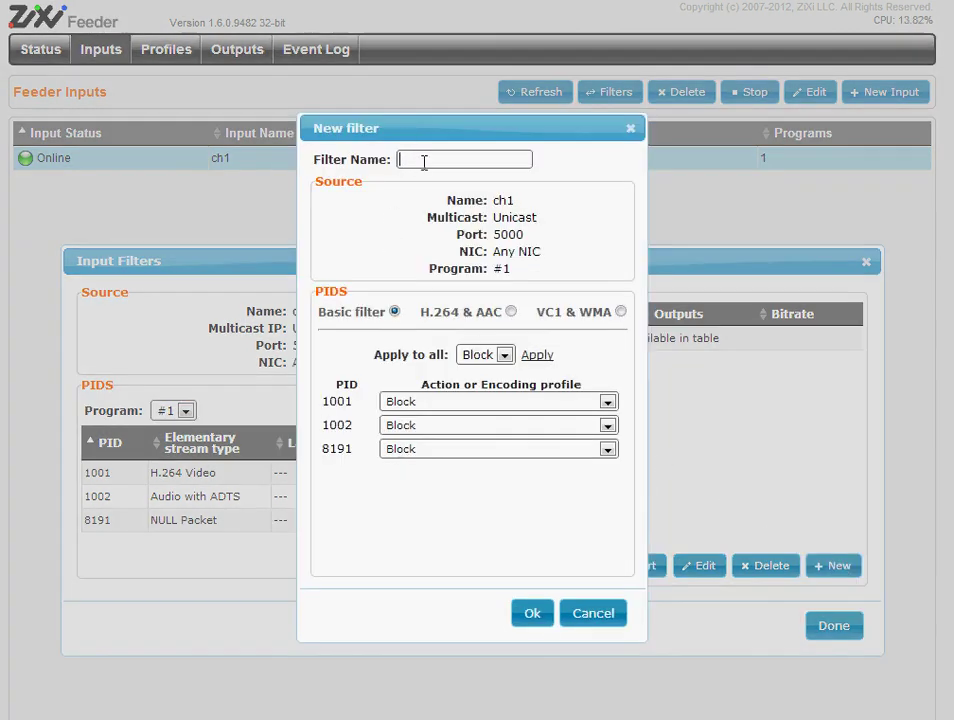
pyautogui.write('audio only')
pyautogui.click(427, 425)
pyautogui.click(421, 455)
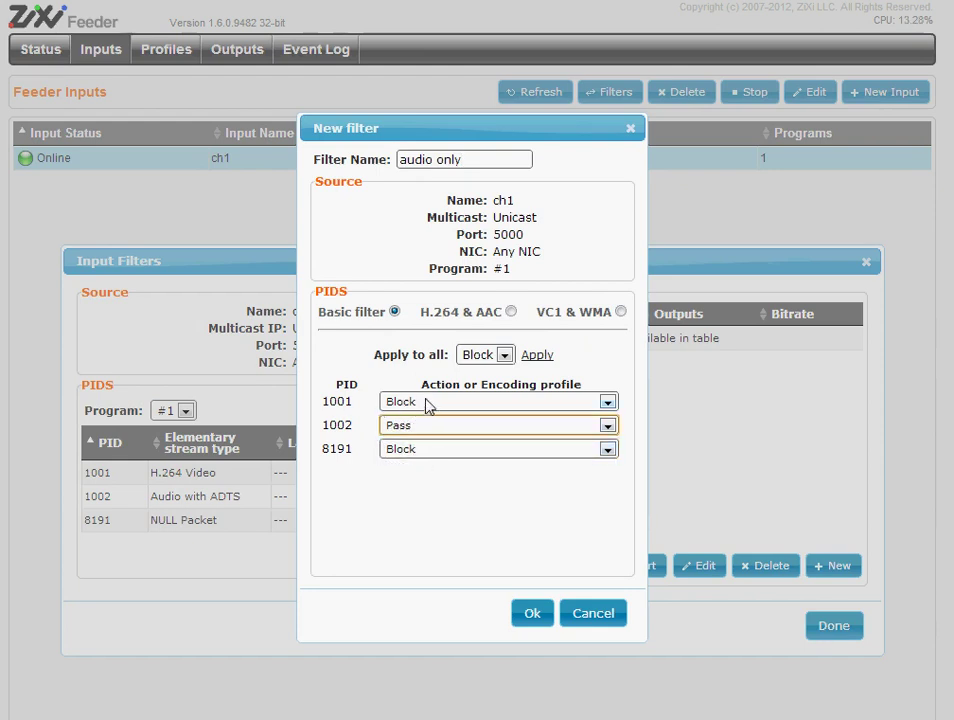
pyautogui.click(539, 615)
# Review the filter's logo file and offset settings, cancel them, and close the input filters
pyautogui.click(484, 567)
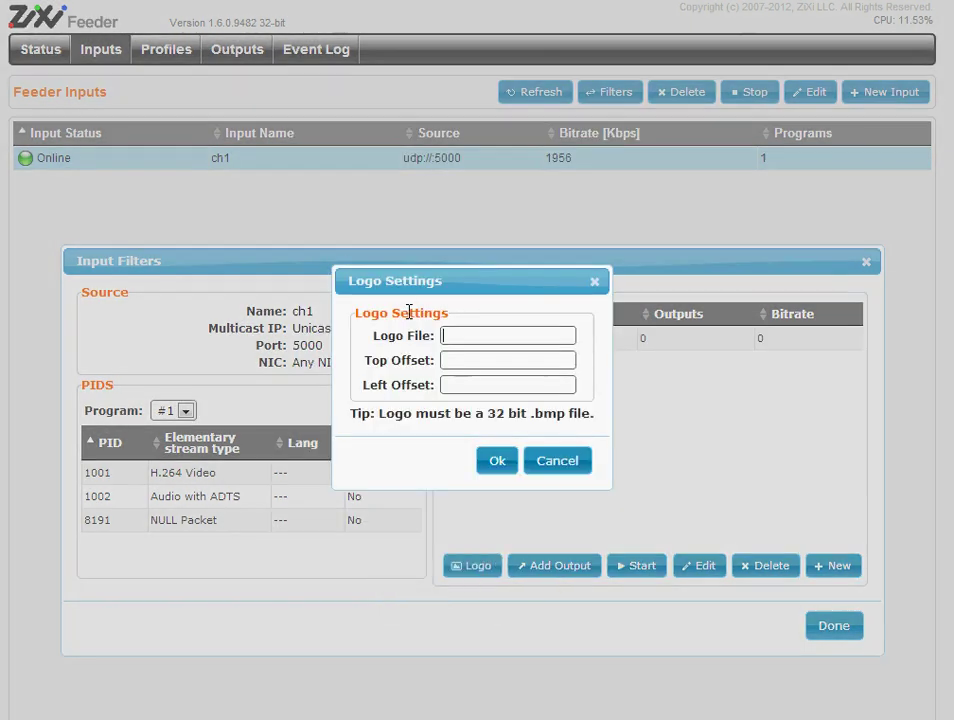
pyautogui.click(455, 338)
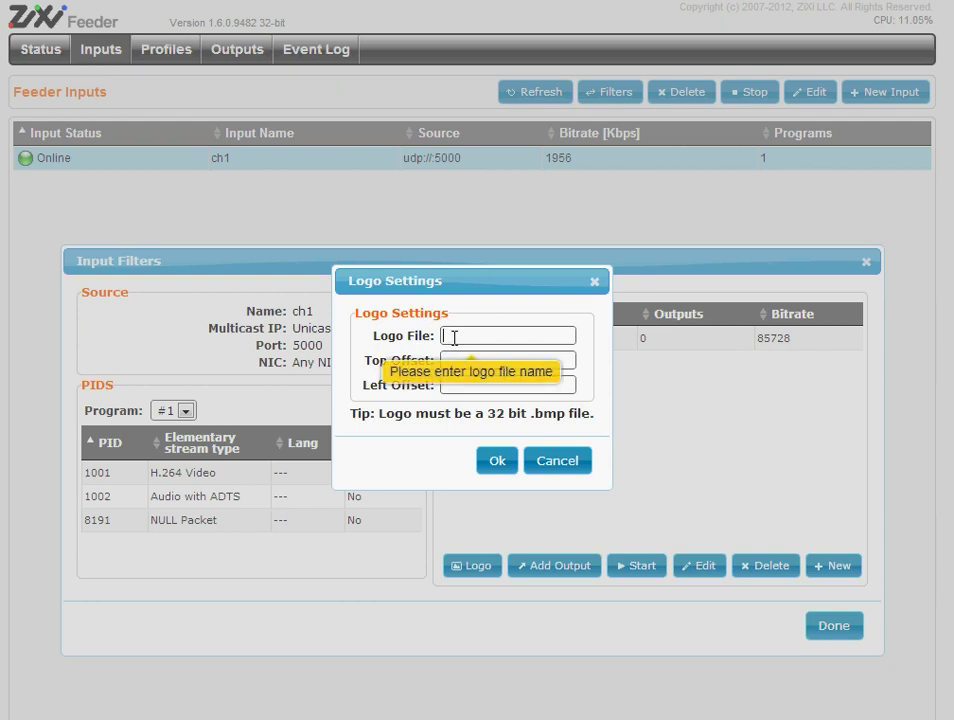
pyautogui.moveTo(428, 418); pyautogui.dragTo(486, 410)
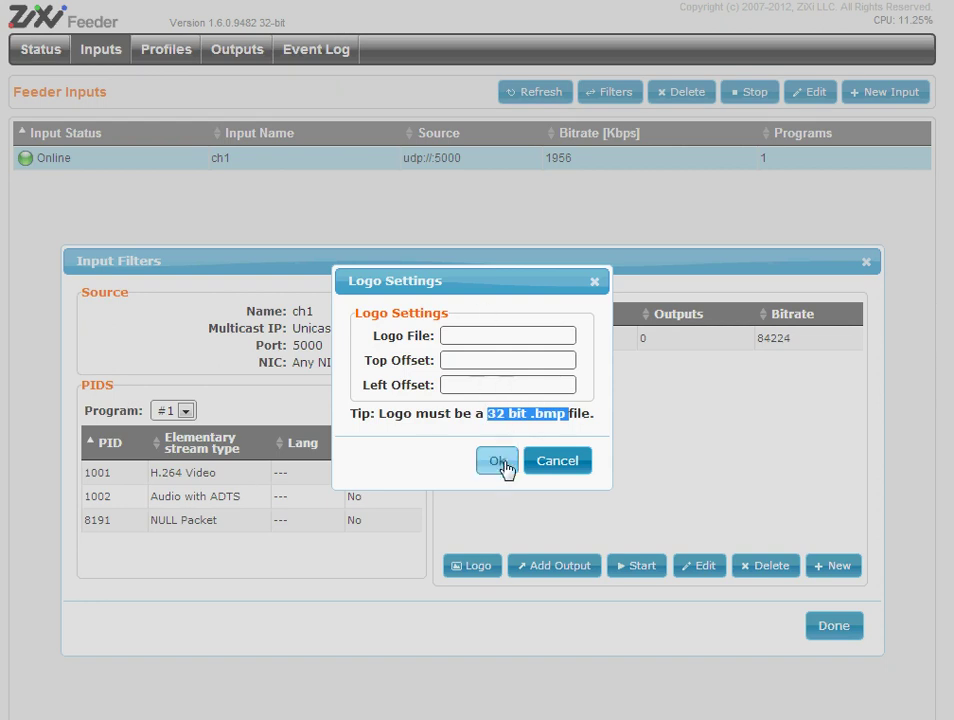
pyautogui.click(547, 467)
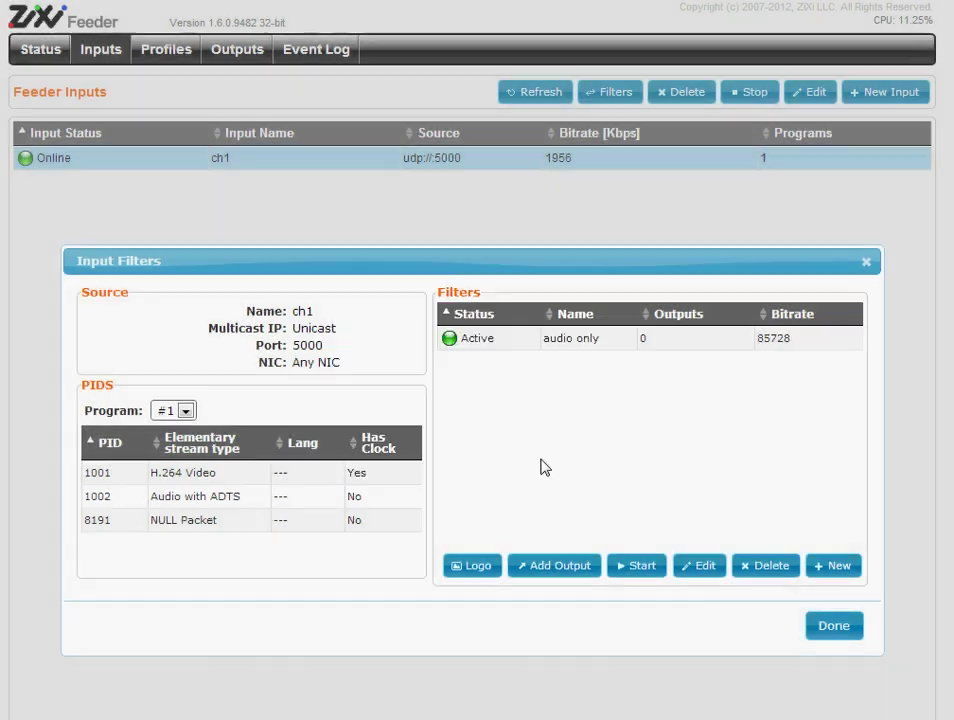
pyautogui.click(838, 627)
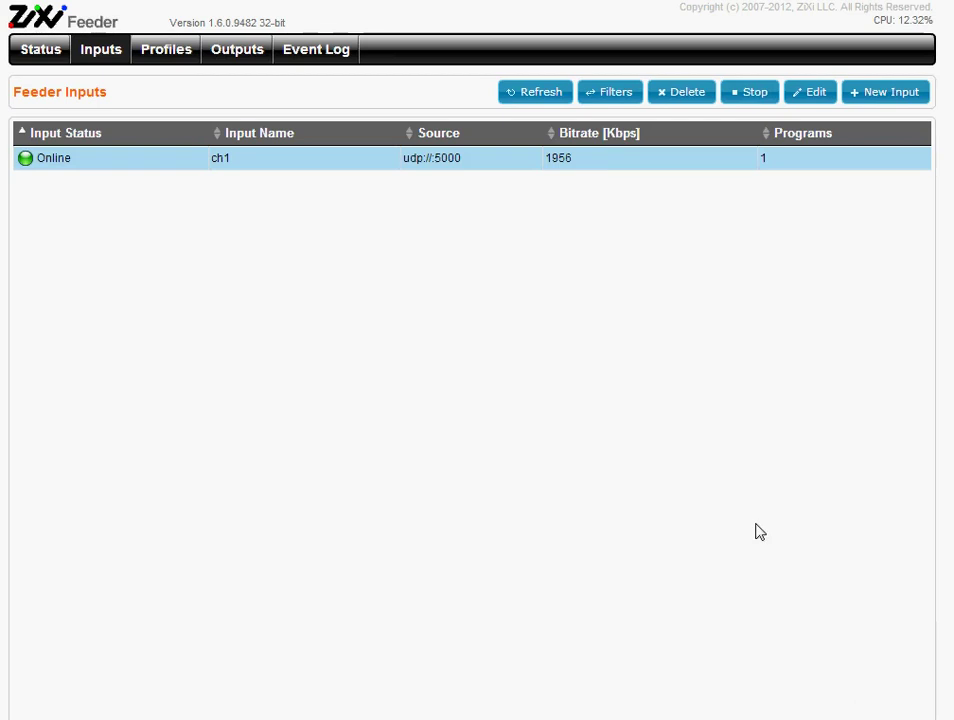
# Start a new H.264 transcoding profile named 1200 with the H.264 encoder and Main encoding profile
pyautogui.click(174, 55)
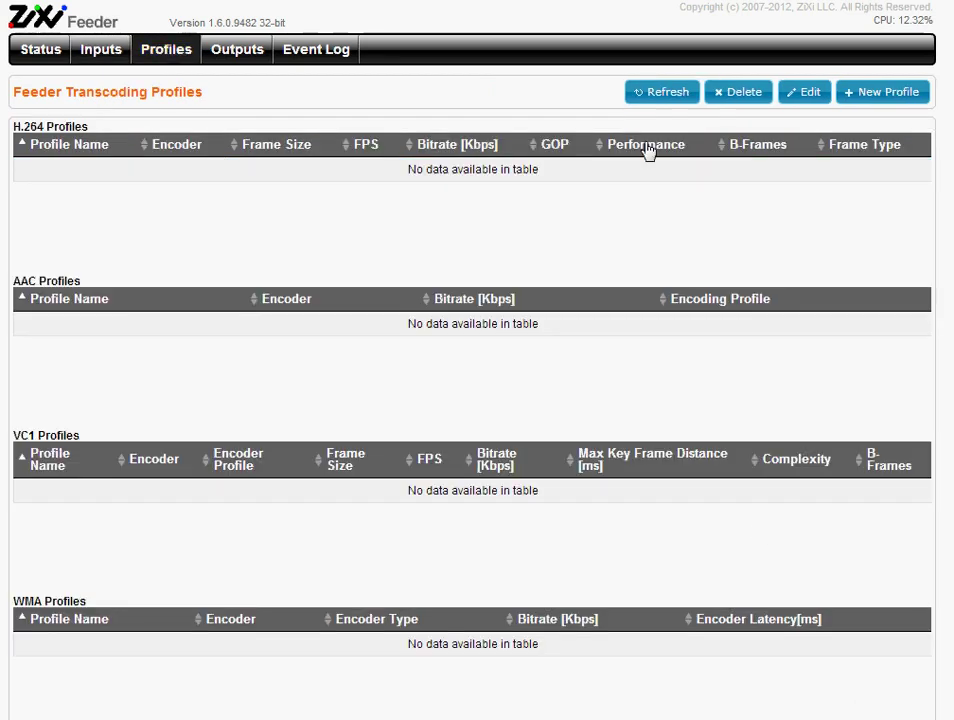
pyautogui.click(886, 96)
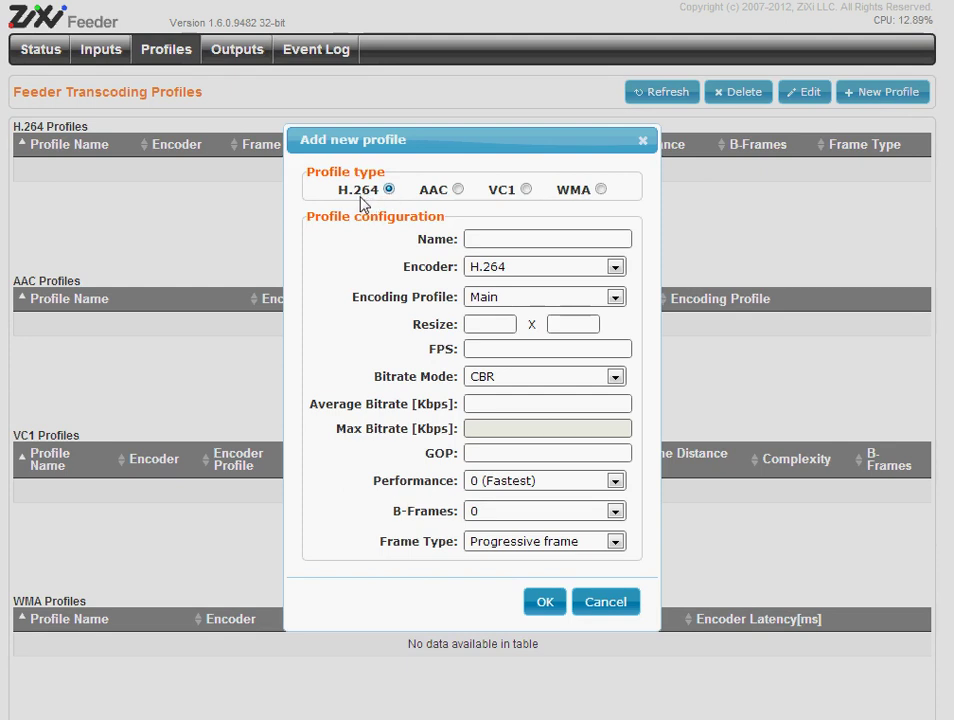
pyautogui.click(503, 243)
pyautogui.write('1200')
pyautogui.click(498, 266)
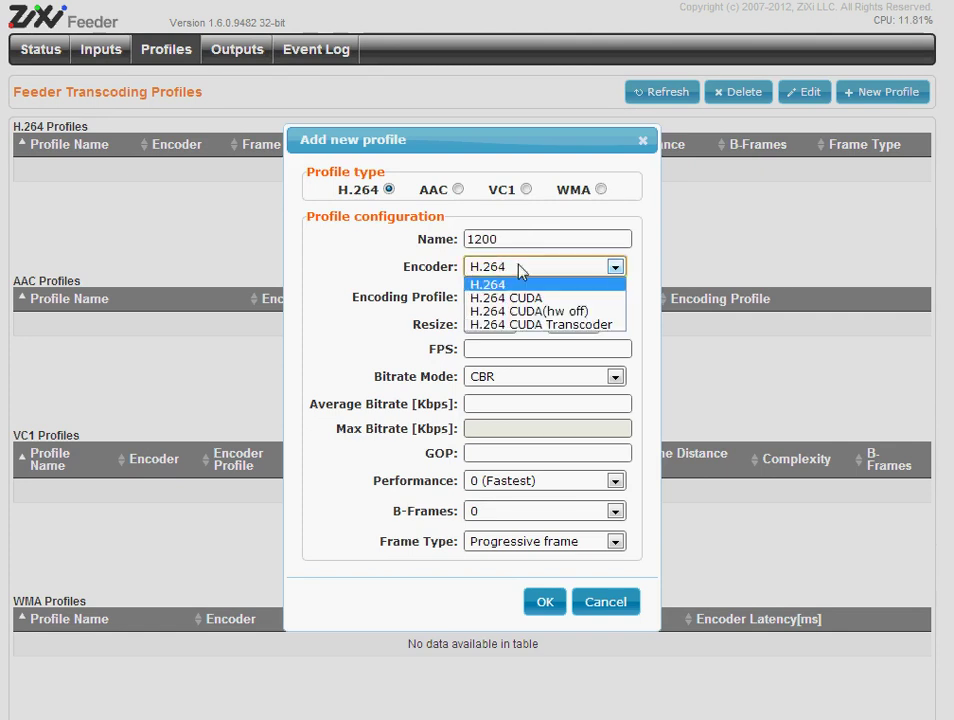
pyautogui.click(520, 270)
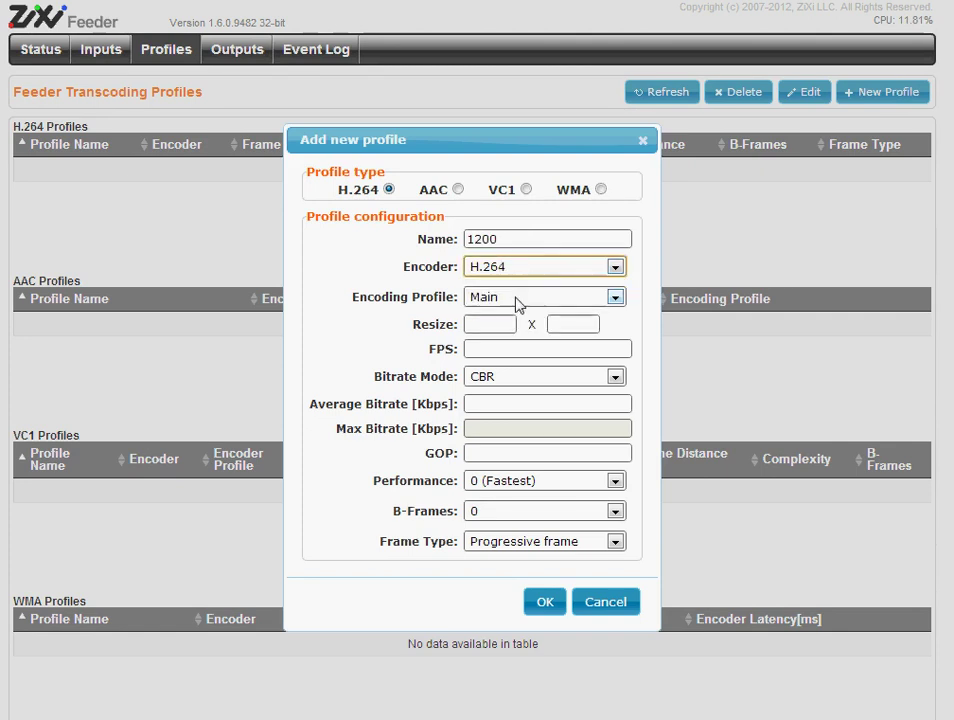
pyautogui.click(514, 300)
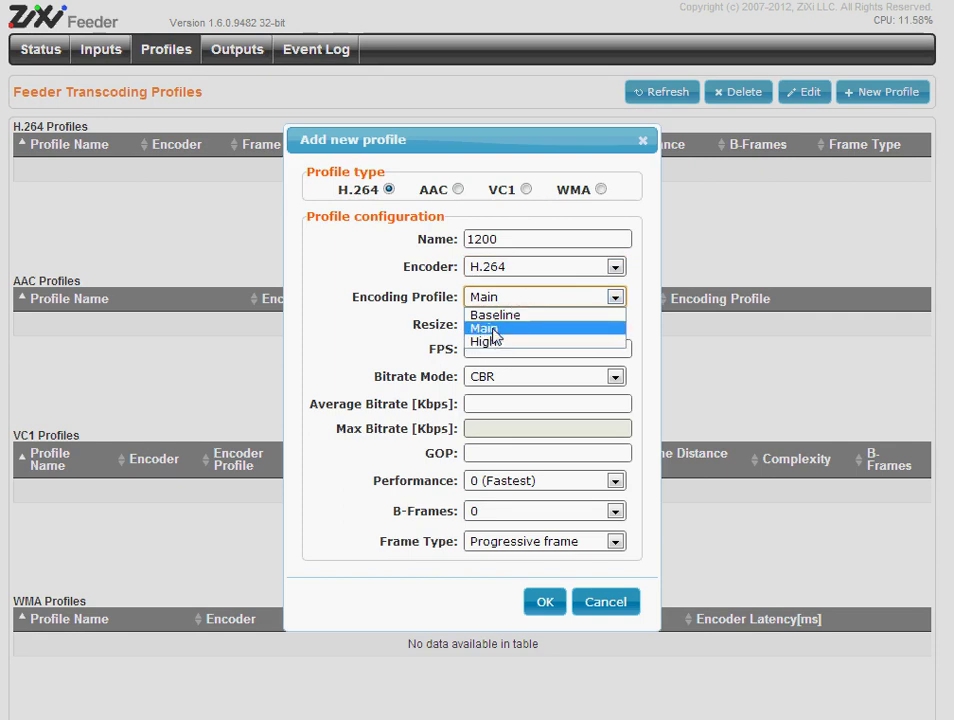
pyautogui.click(493, 330)
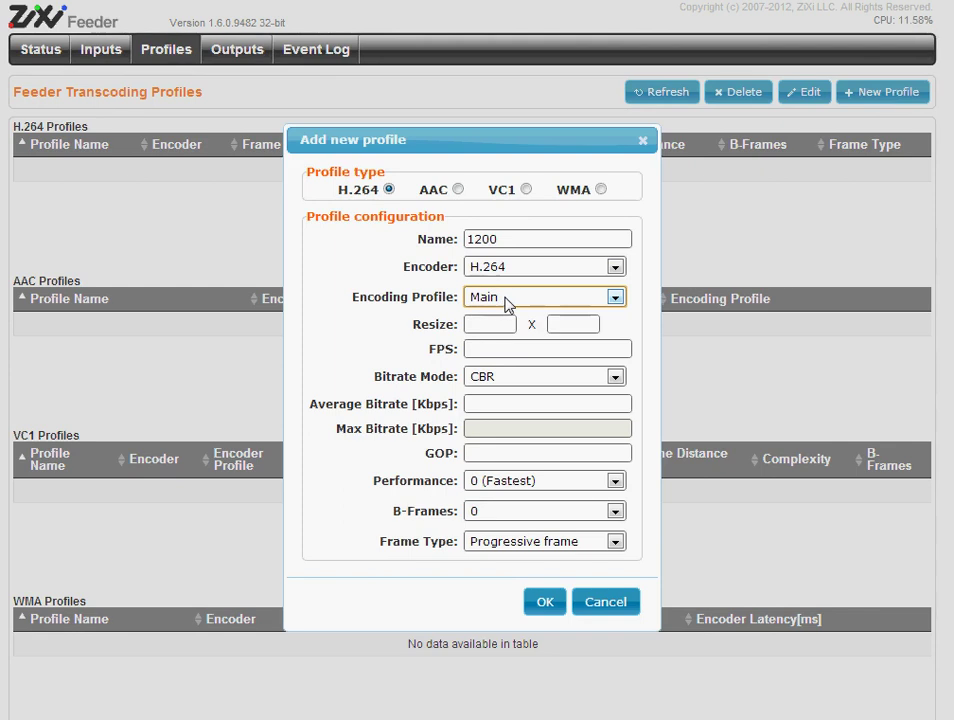
pyautogui.click(506, 299)
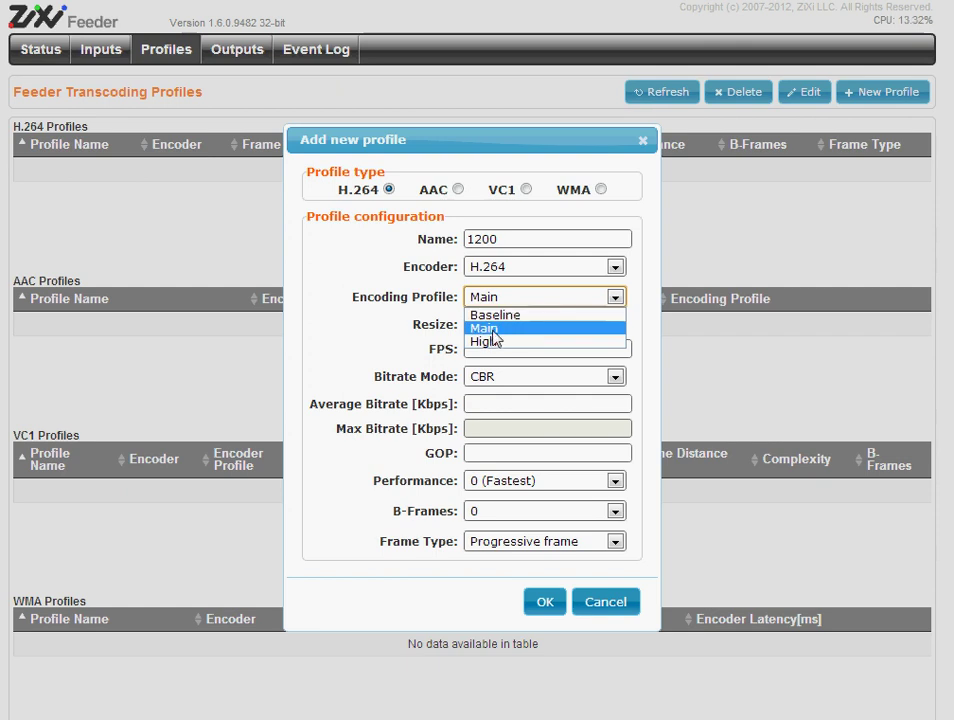
pyautogui.click(494, 330)
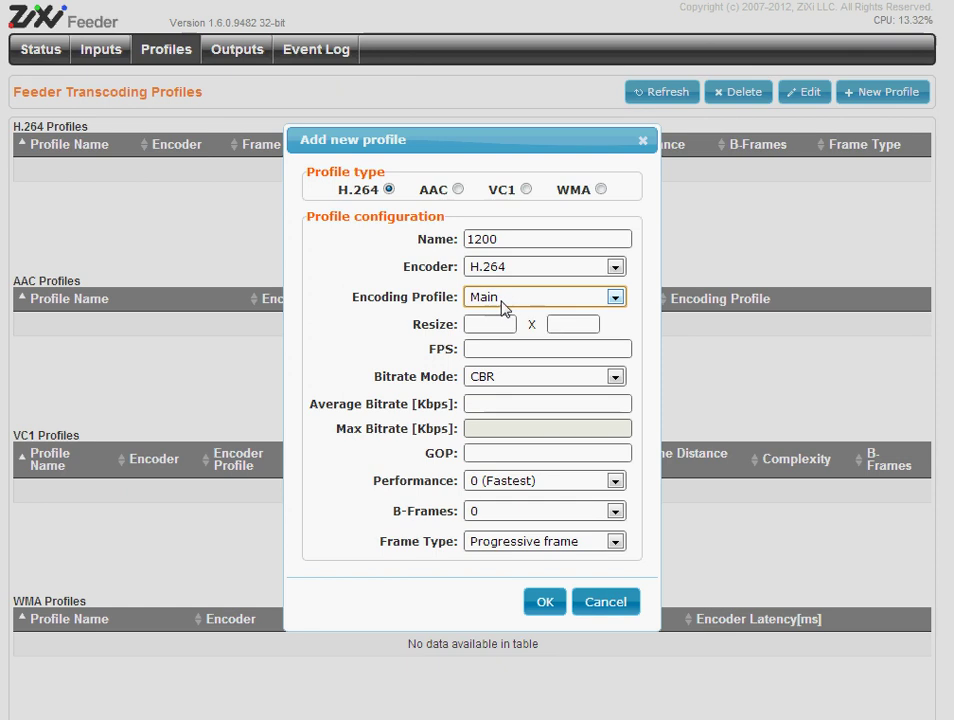
pyautogui.click(502, 301)
pyautogui.click(502, 301)
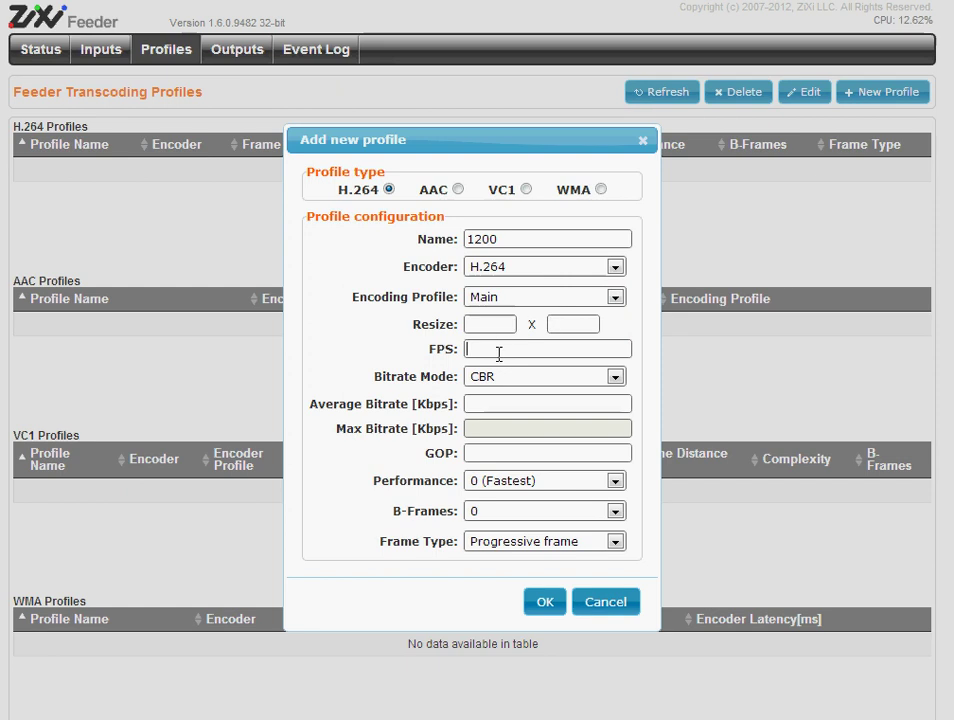
# Set the profile to 25 FPS and VBR mode, with 1200 Kbps average and 1500 Kbps maximum bitrate
pyautogui.click(513, 350)
pyautogui.write('25')
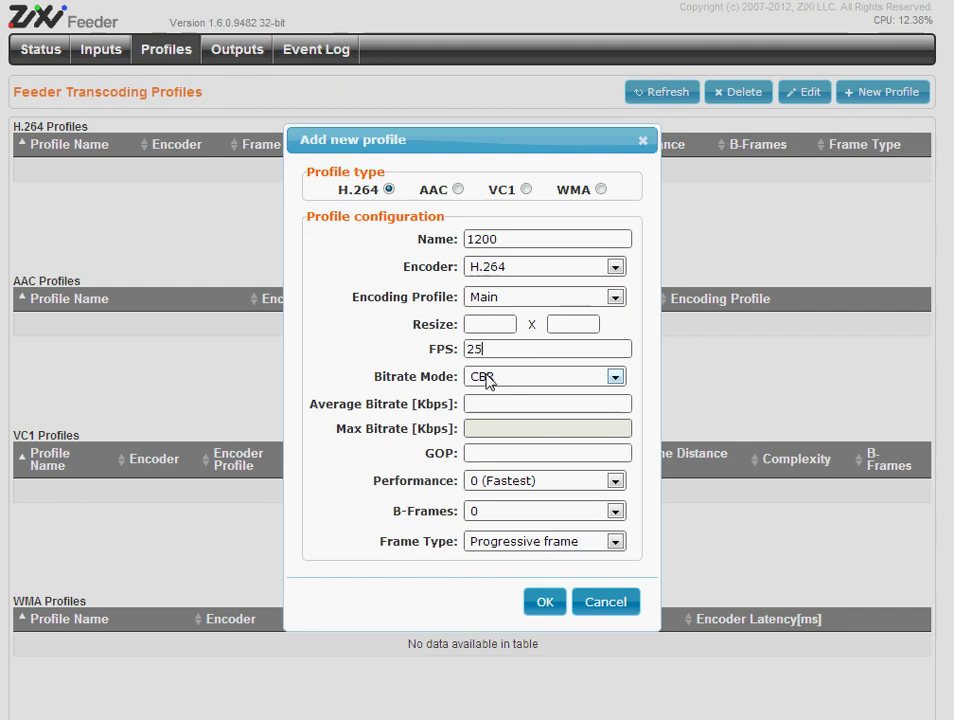
pyautogui.click(488, 385)
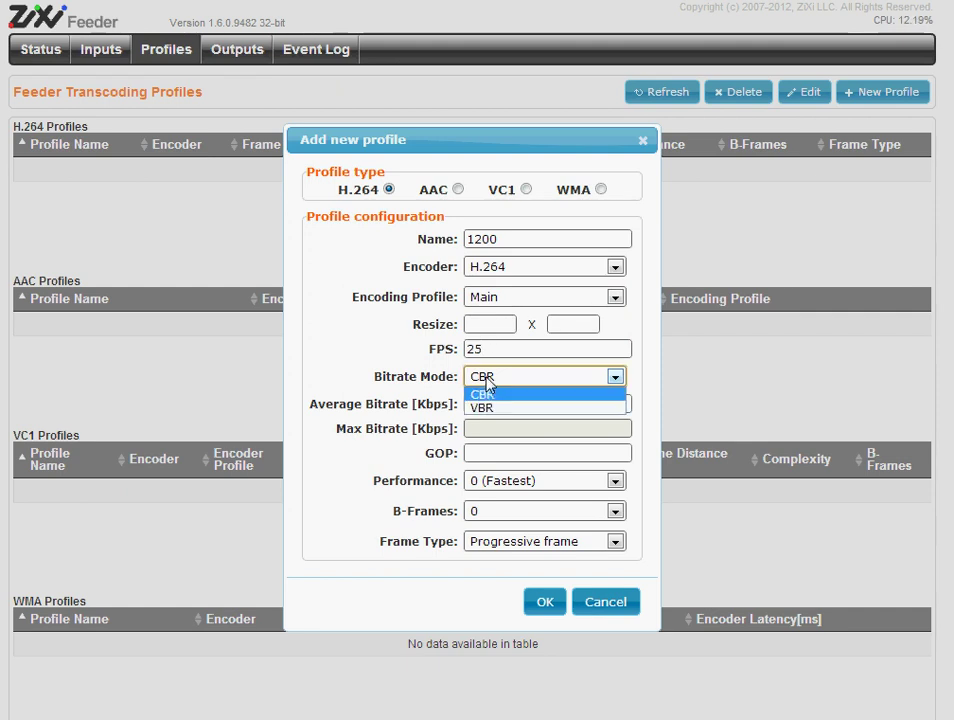
pyautogui.click(497, 406)
pyautogui.click(497, 405)
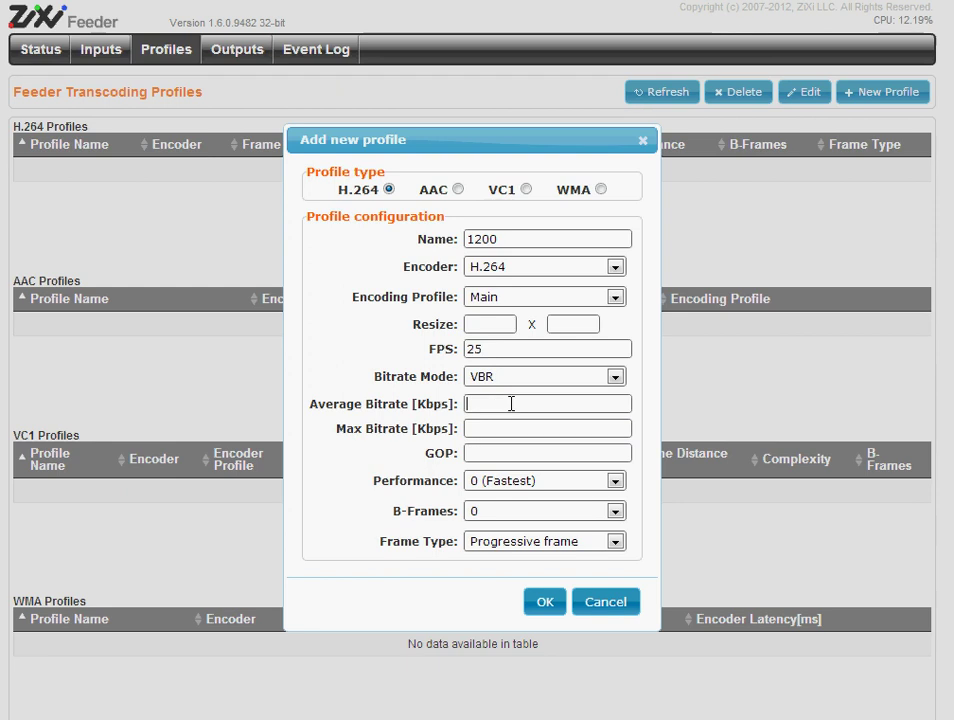
pyautogui.write('1200')
pyautogui.press('Tab')
pyautogui.write('1500')
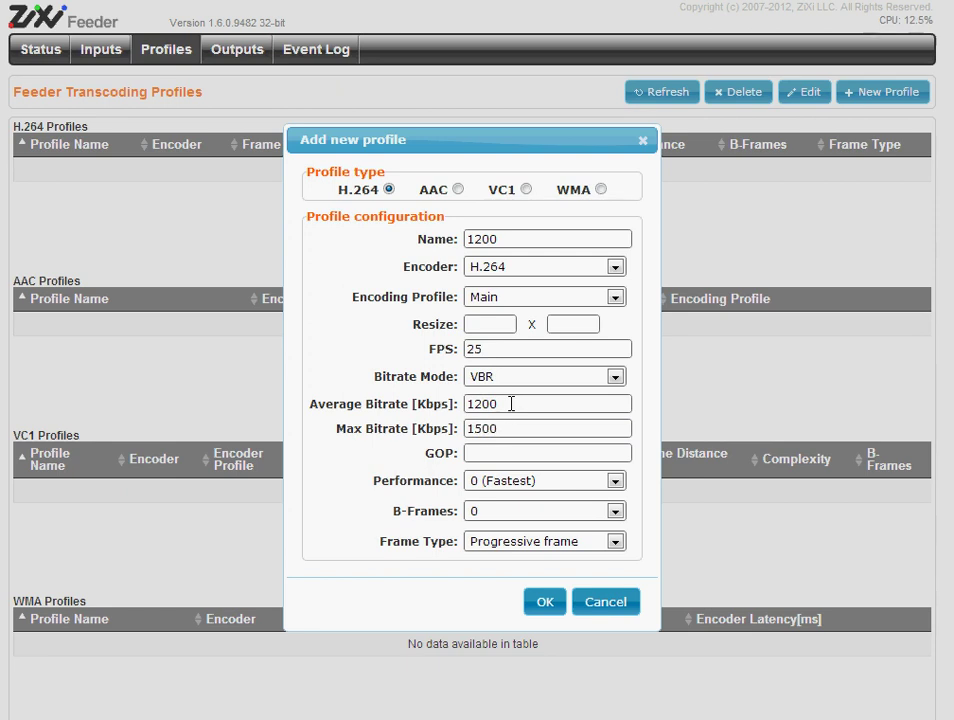
# Set GOP to 3, performance to 9 (Balanced), B-frames to 3 and frame type to Progressive frame, and save the 1200 profile
pyautogui.click(437, 453)
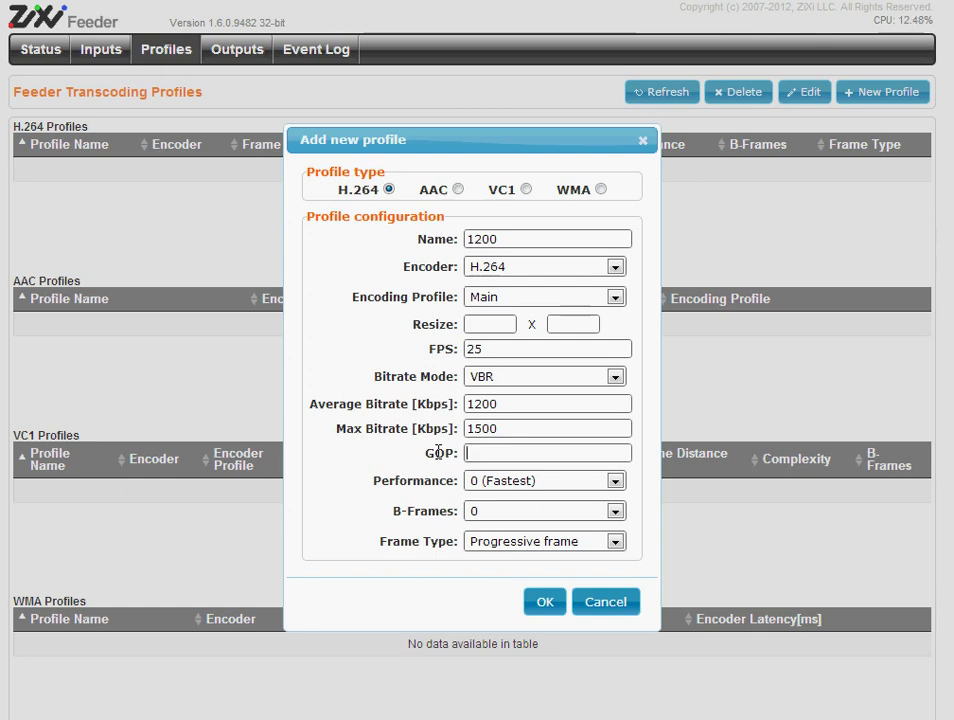
pyautogui.write('3')
pyautogui.click(522, 488)
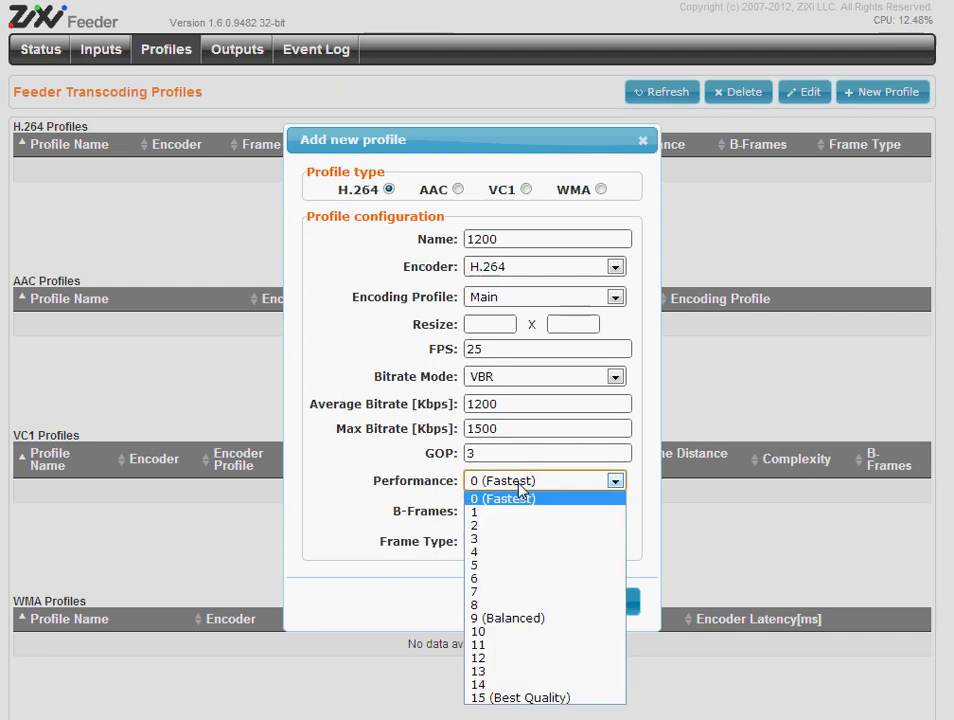
pyautogui.click(537, 622)
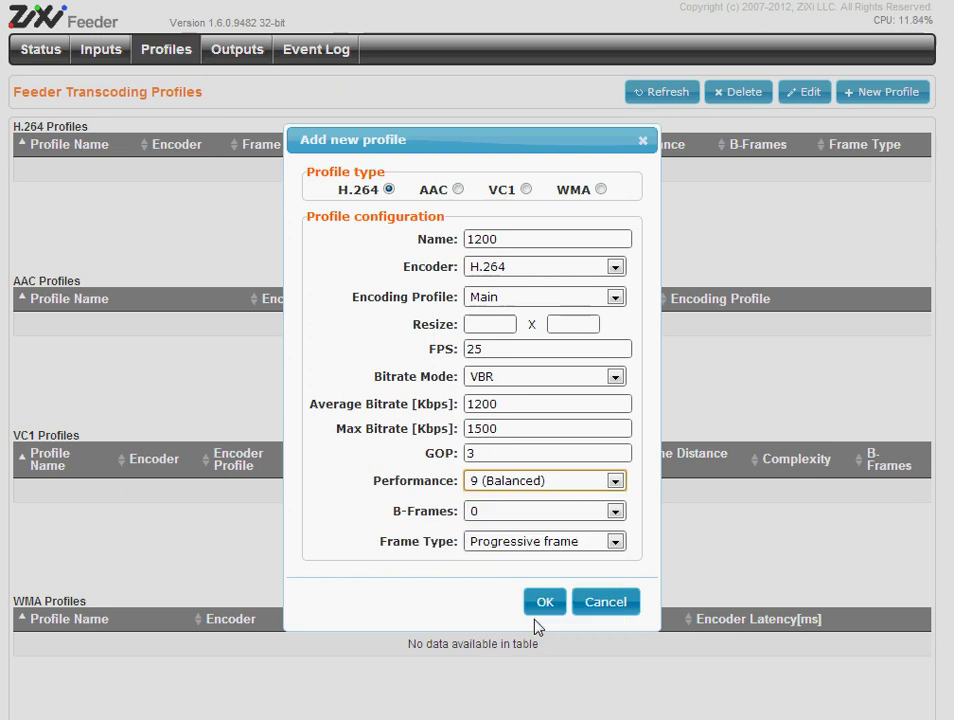
pyautogui.click(614, 512)
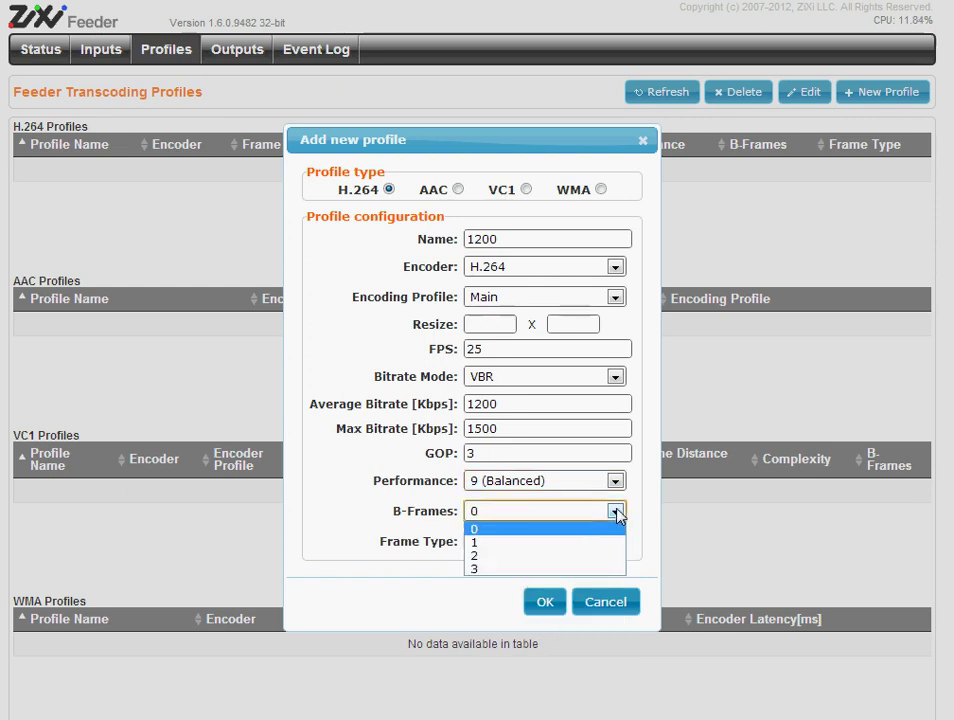
pyautogui.click(499, 569)
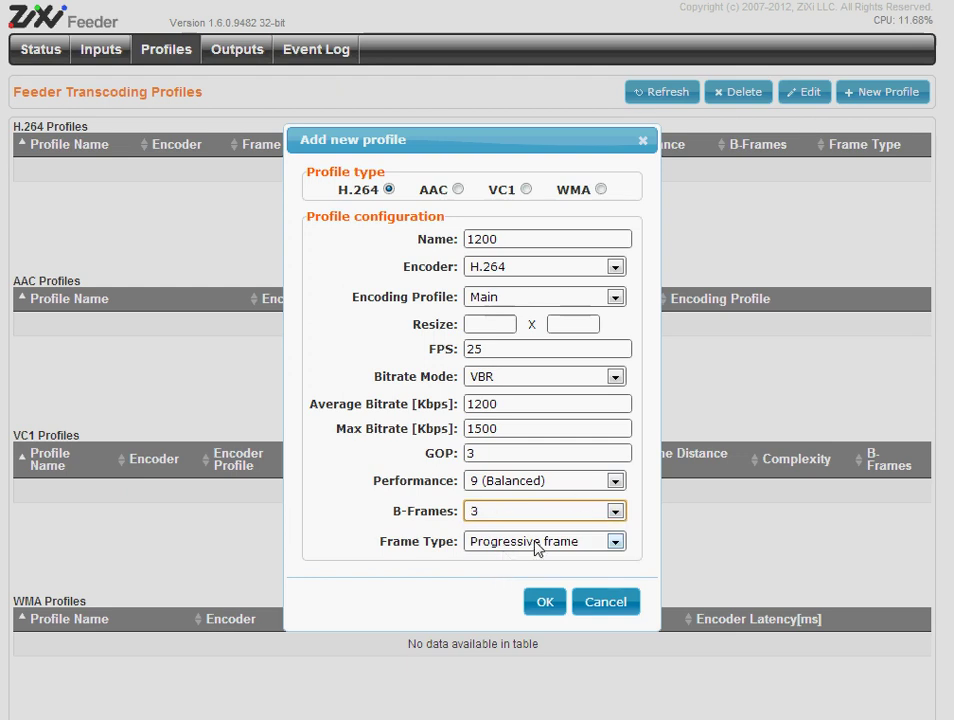
pyautogui.click(537, 546)
pyautogui.click(540, 545)
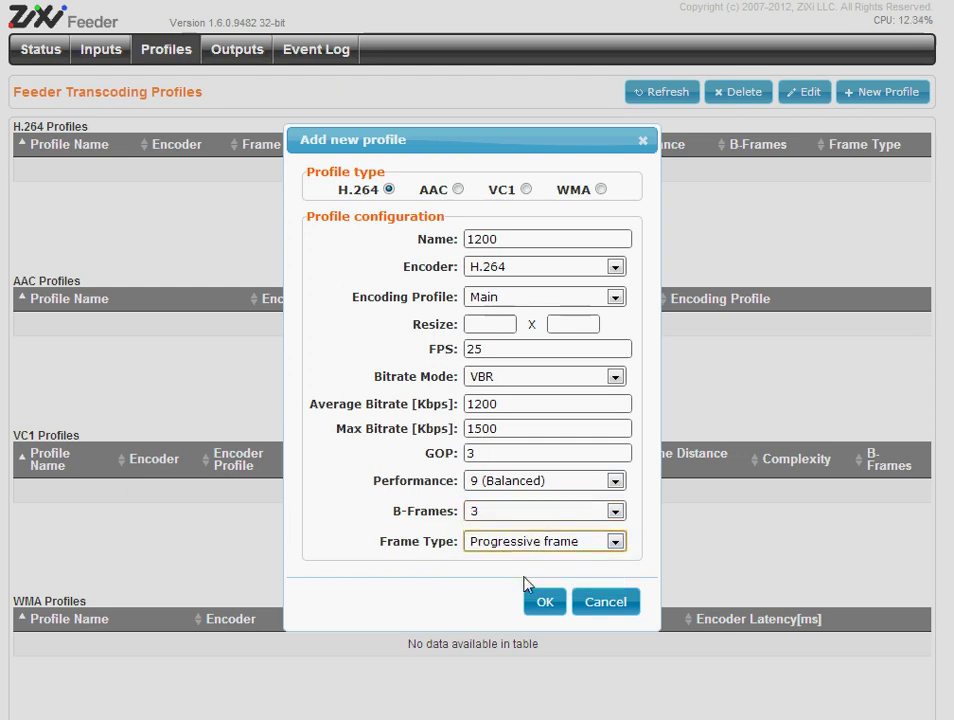
pyautogui.click(543, 603)
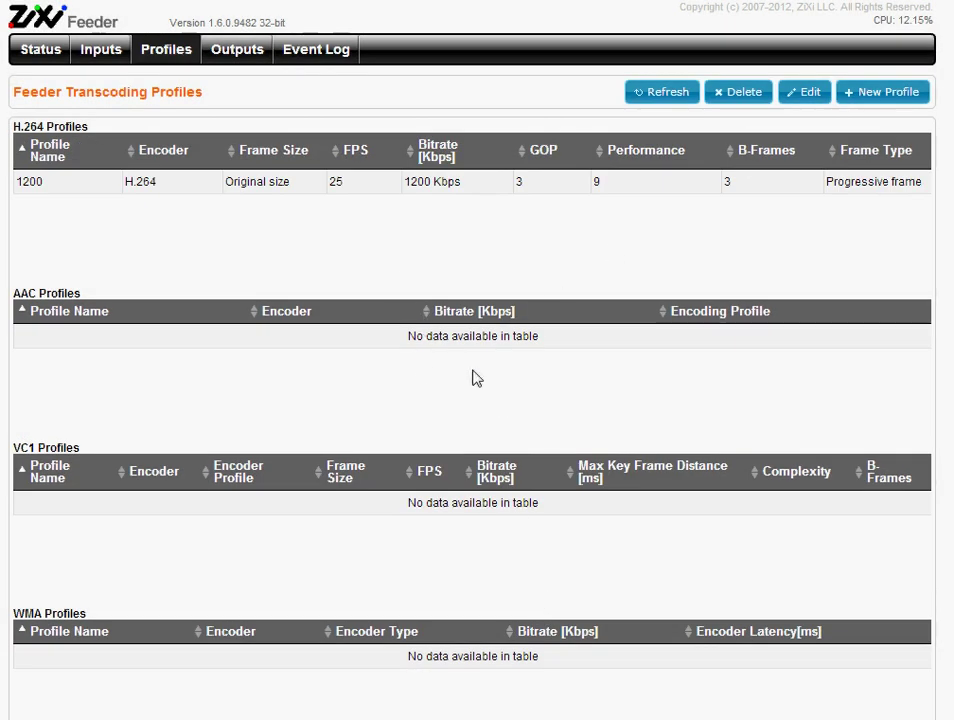
# Start a new AAC transcoding profile named "a" with the AAC encoder
pyautogui.click(855, 97)
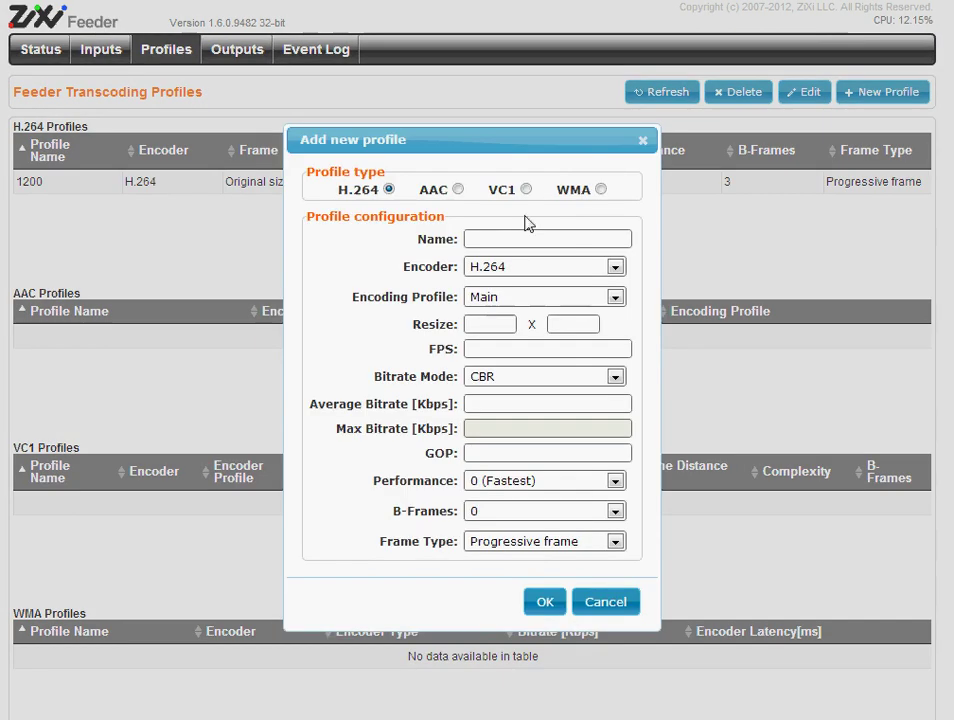
pyautogui.click(457, 190)
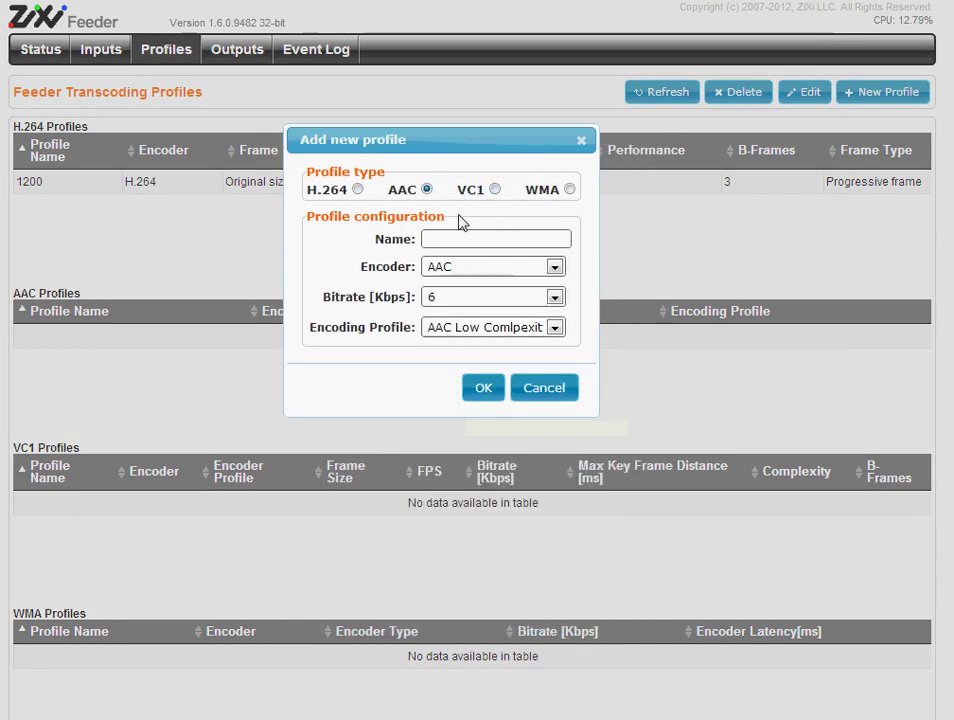
pyautogui.click(546, 236)
pyautogui.write('a')
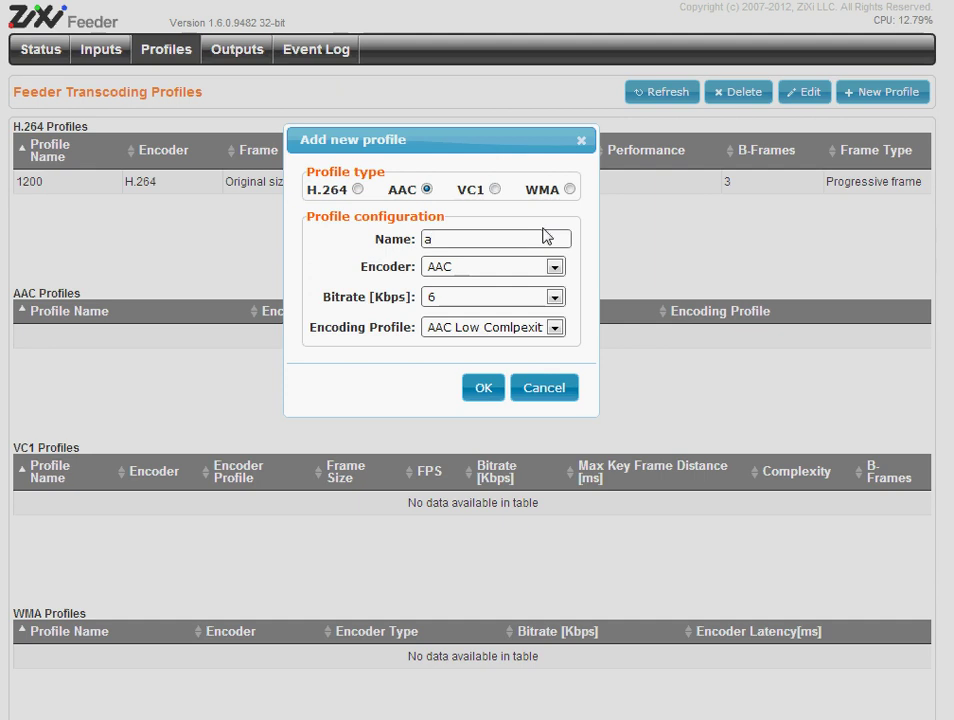
pyautogui.click(483, 272)
pyautogui.click(485, 274)
# Set the AAC profile's bitrate to 64 Kbps with the low complexity encoding profile, and save it
pyautogui.click(478, 300)
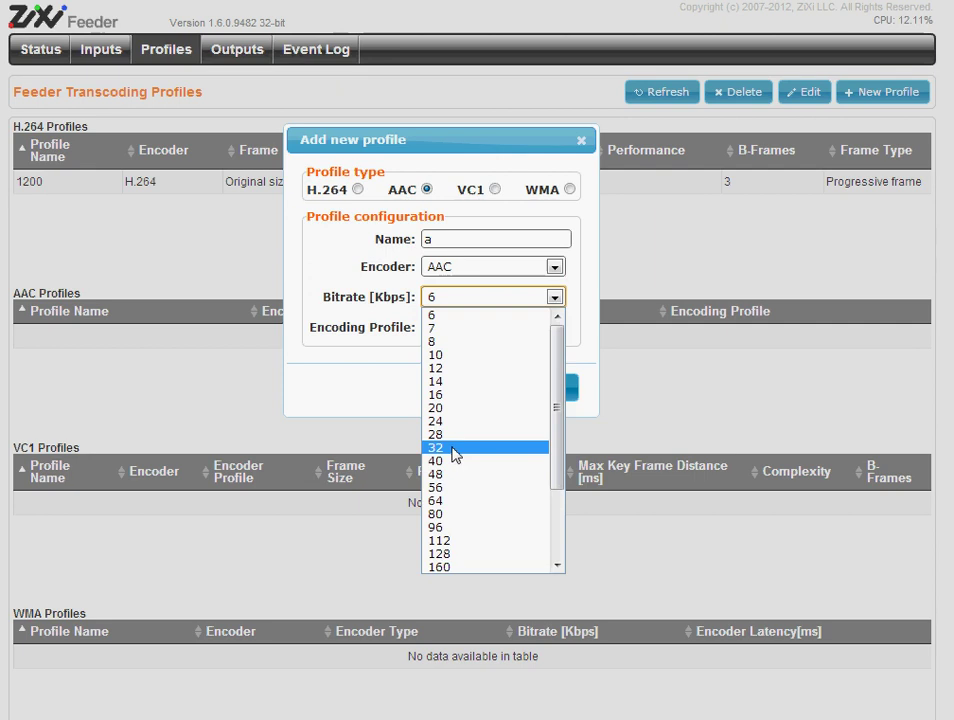
pyautogui.click(451, 501)
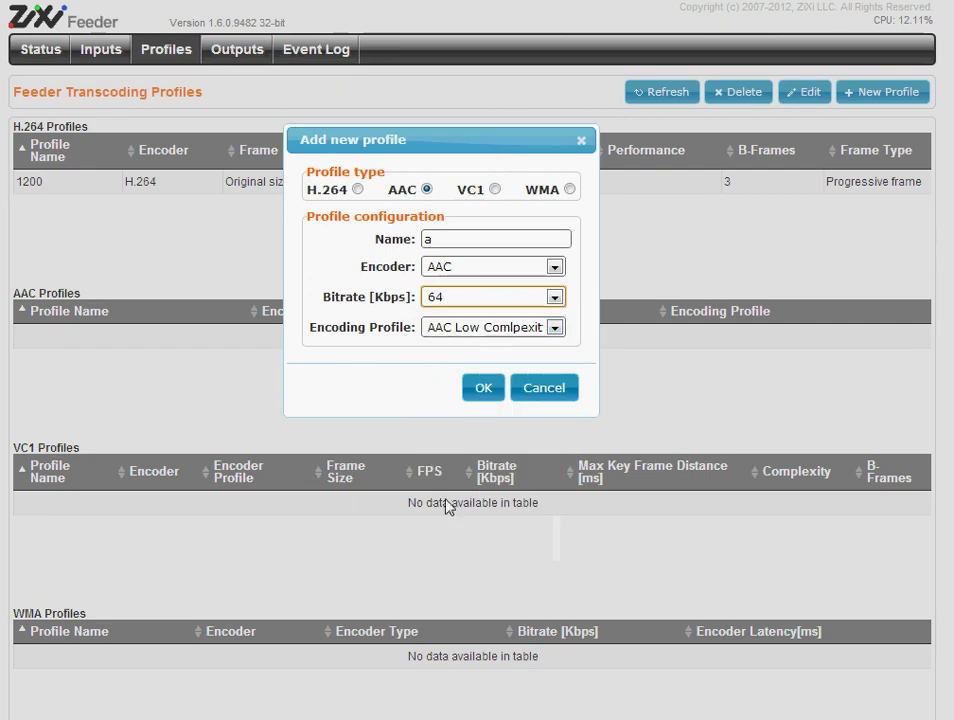
pyautogui.click(500, 330)
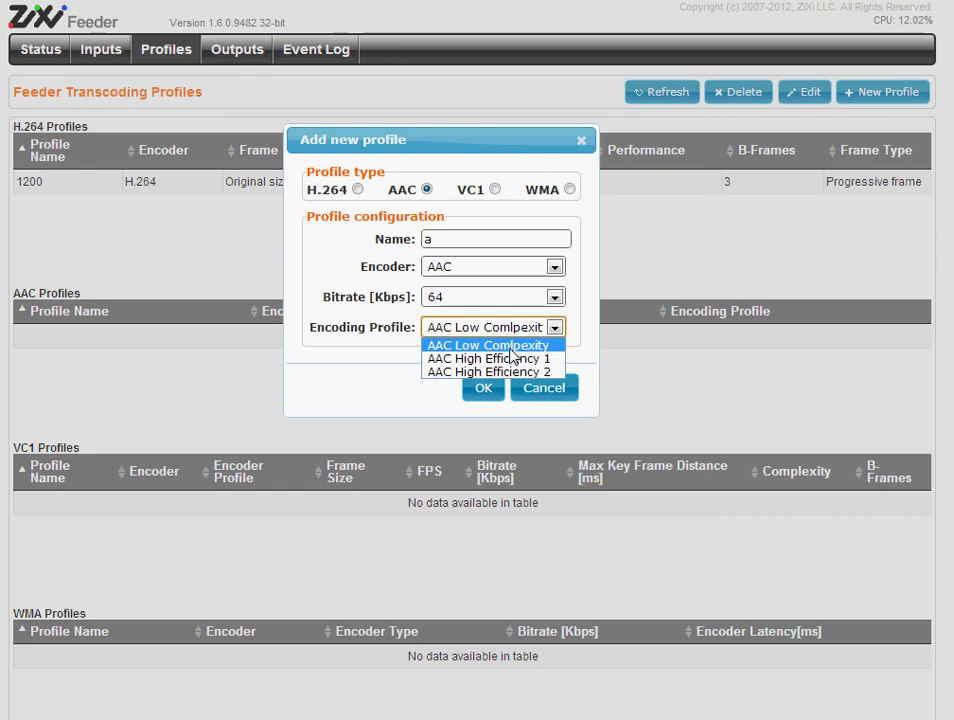
pyautogui.click(510, 350)
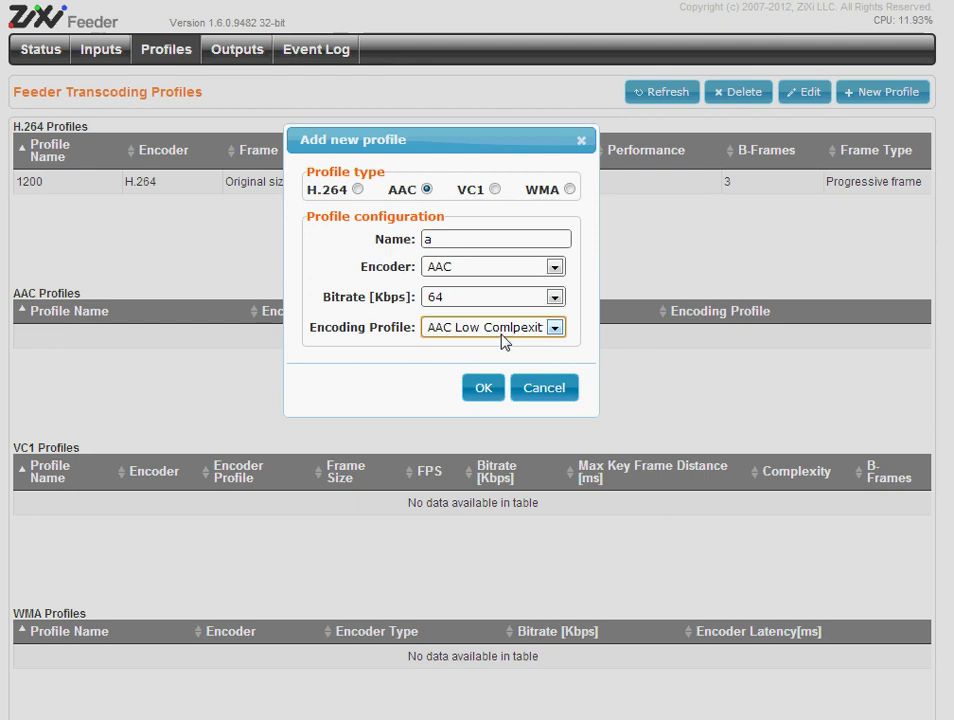
pyautogui.click(486, 388)
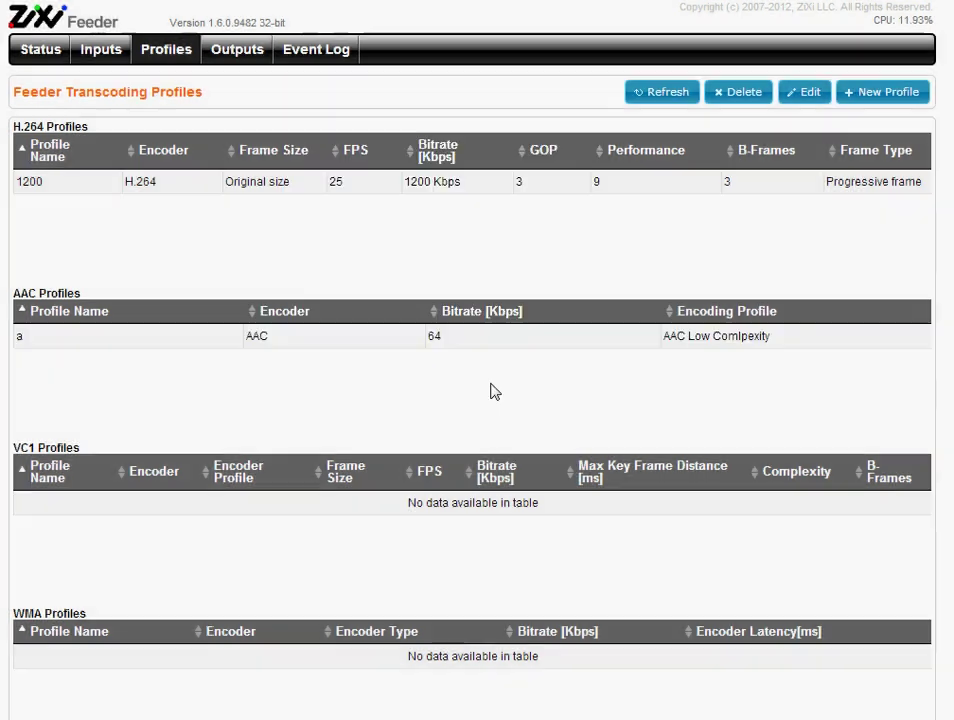
# Start a new ZiXi output named "sed" using the ch1 input, program #1 and the Original filter
pyautogui.click(247, 55)
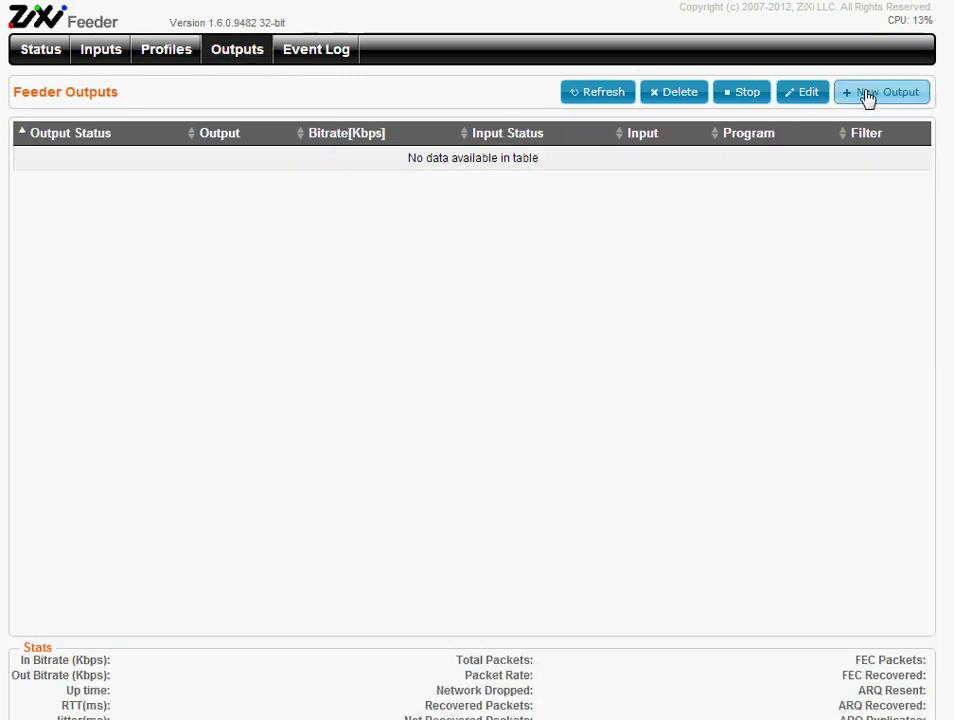
pyautogui.click(869, 94)
pyautogui.write('sed')
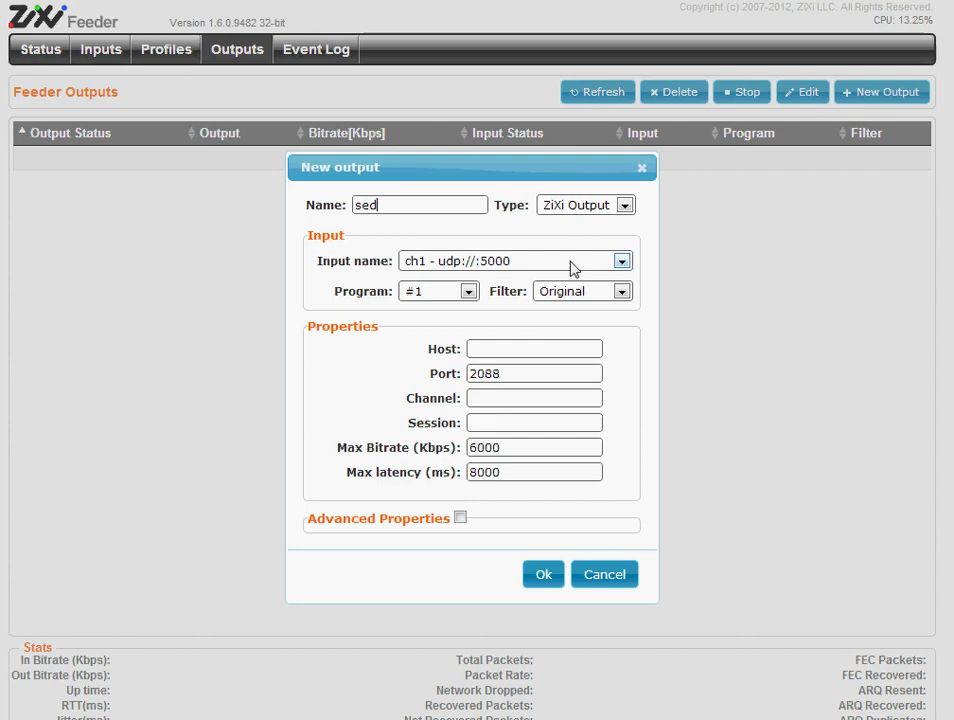
pyautogui.click(627, 263)
pyautogui.click(594, 263)
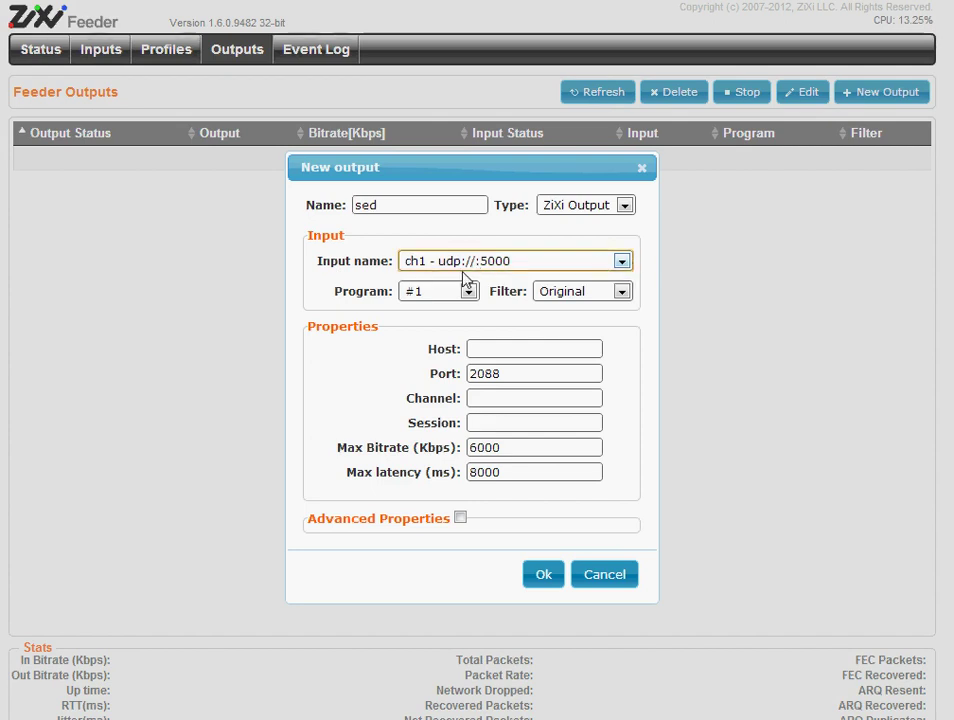
pyautogui.click(622, 291)
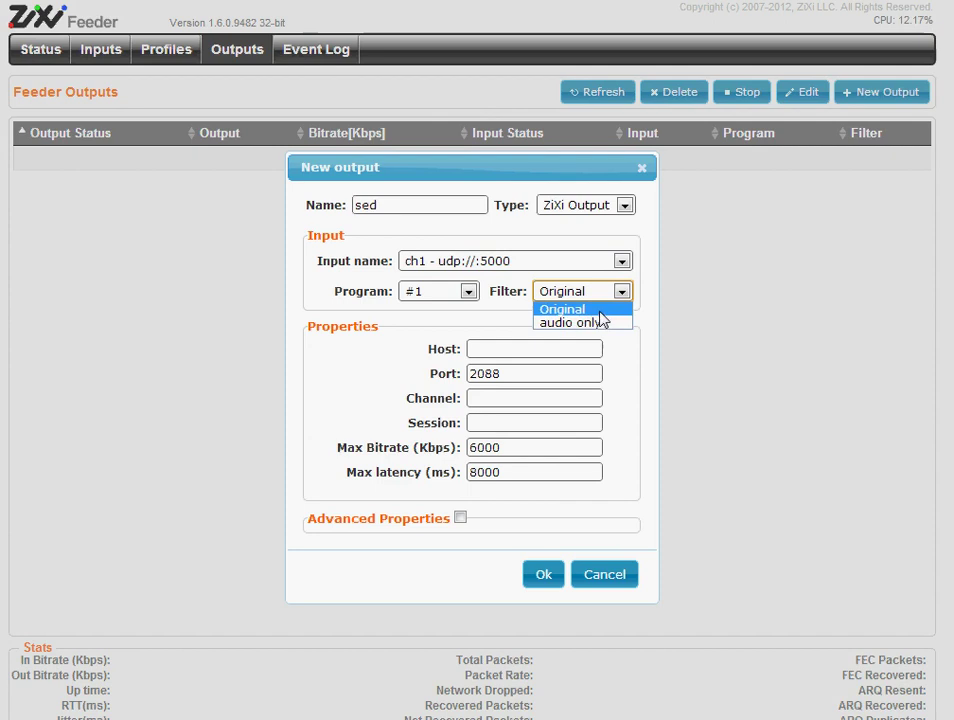
pyautogui.click(595, 310)
# Set the output's host to server.mycompany.com and review its port setting
pyautogui.click(532, 348)
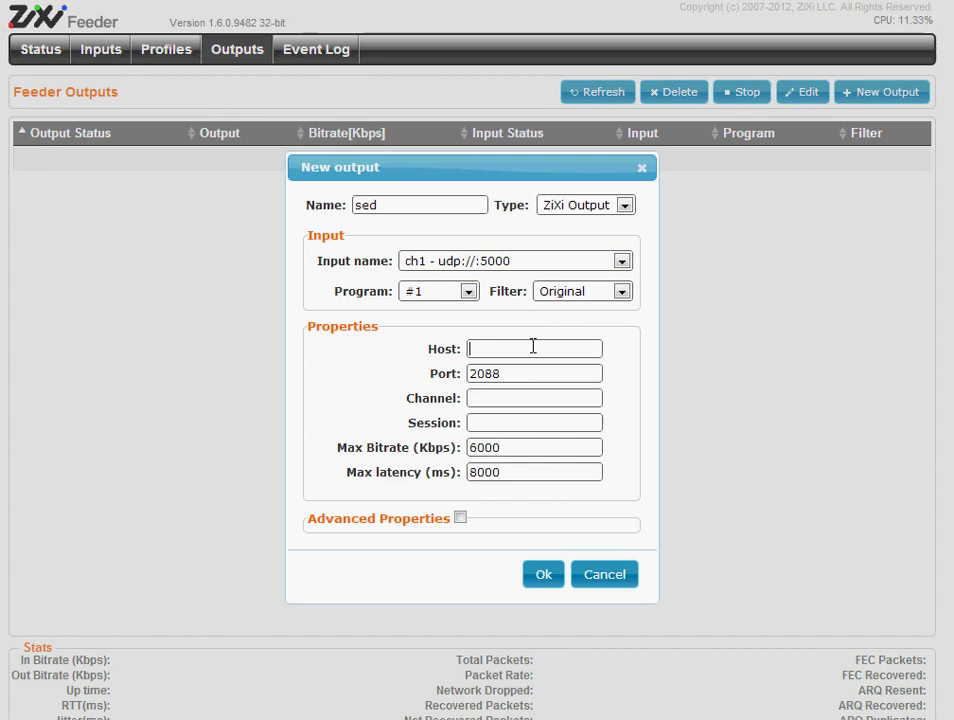
pyautogui.write('serb')
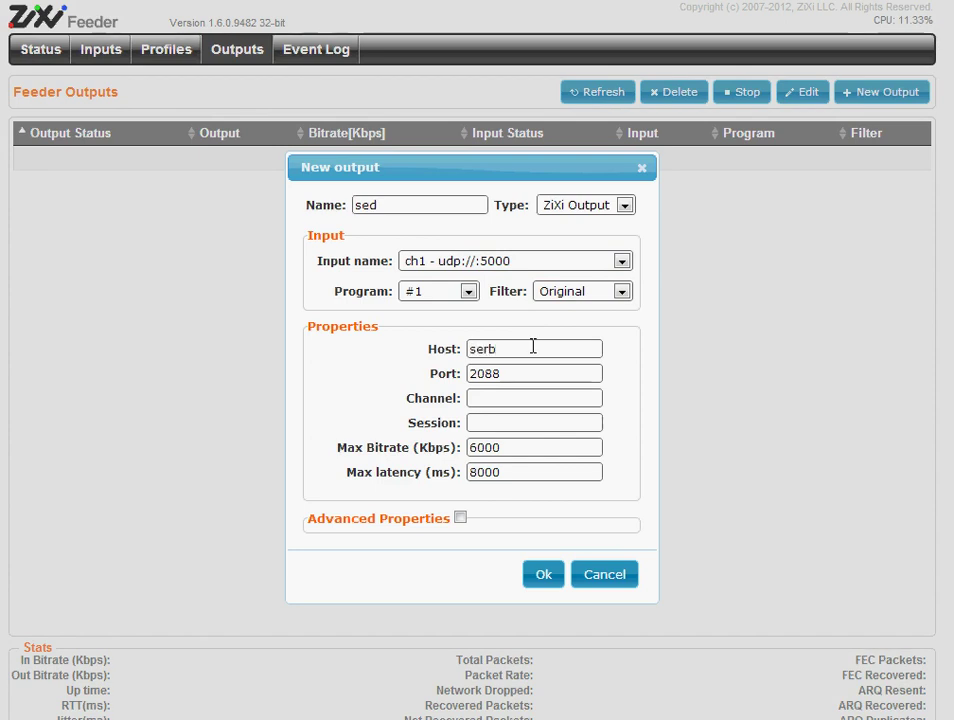
pyautogui.press('BackSpace')
pyautogui.write('ver.m')
pyautogui.write('ydompany.com')
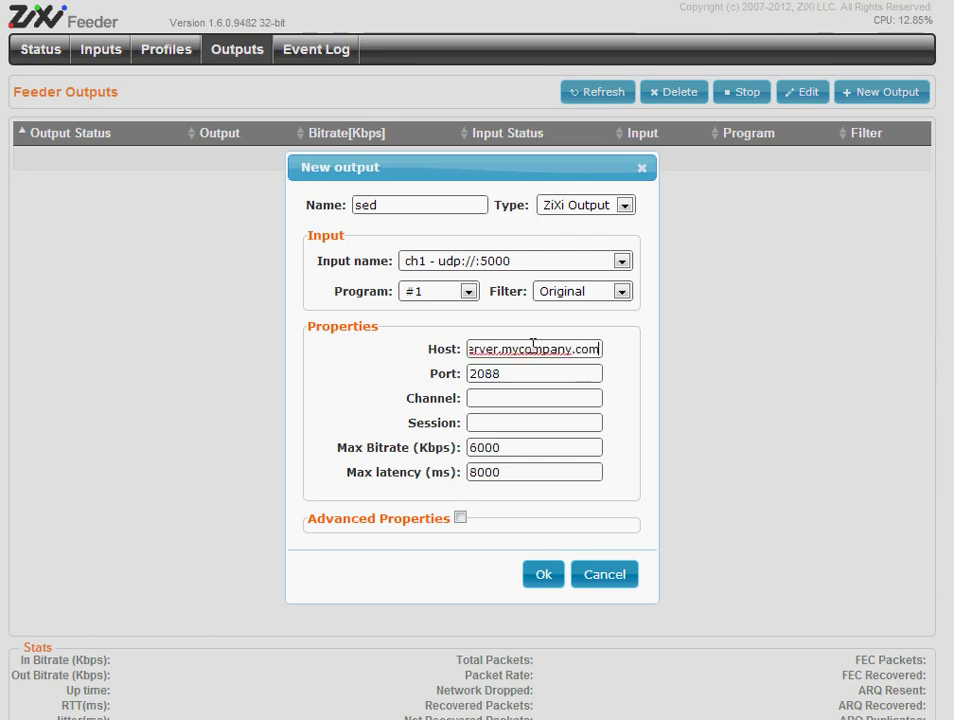
pyautogui.click(513, 376)
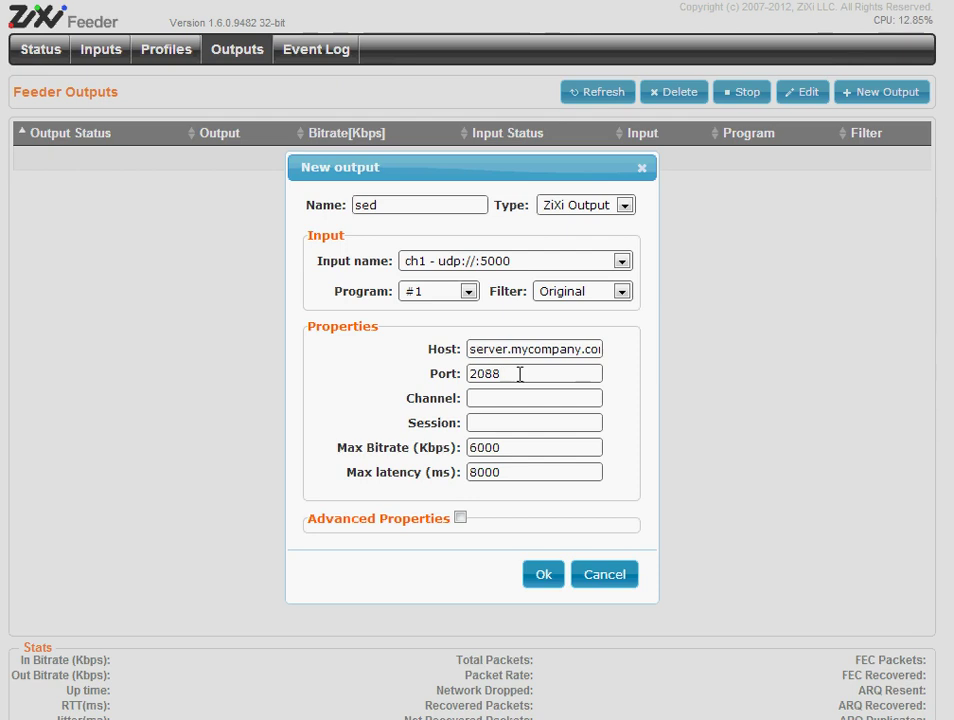
pyautogui.moveTo(472, 378); pyautogui.dragTo(506, 376)
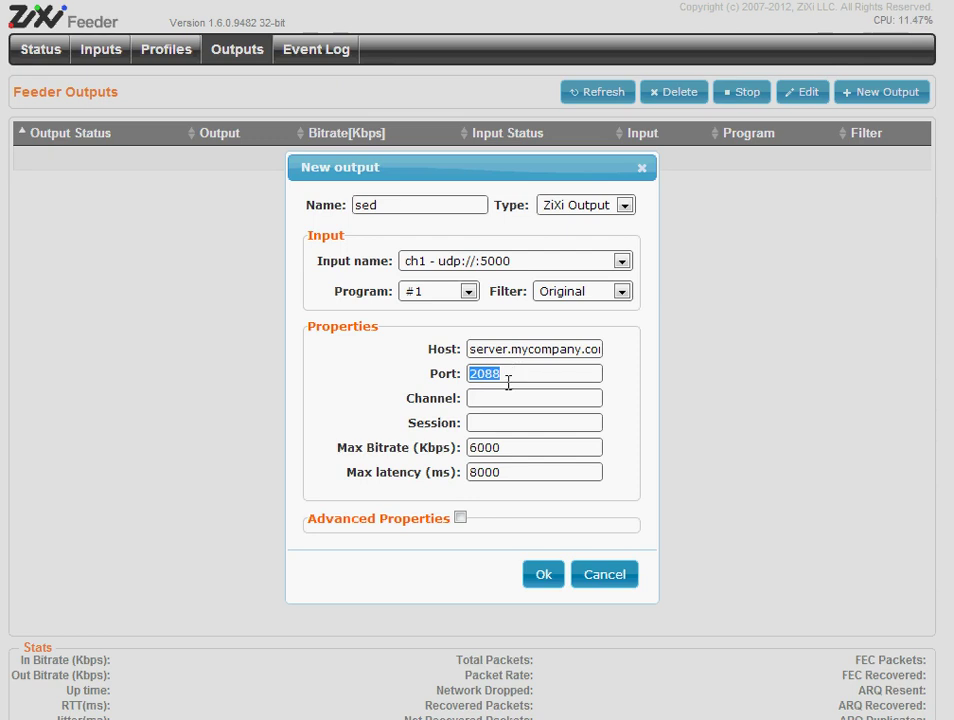
pyautogui.click(474, 375)
pyautogui.click(498, 374)
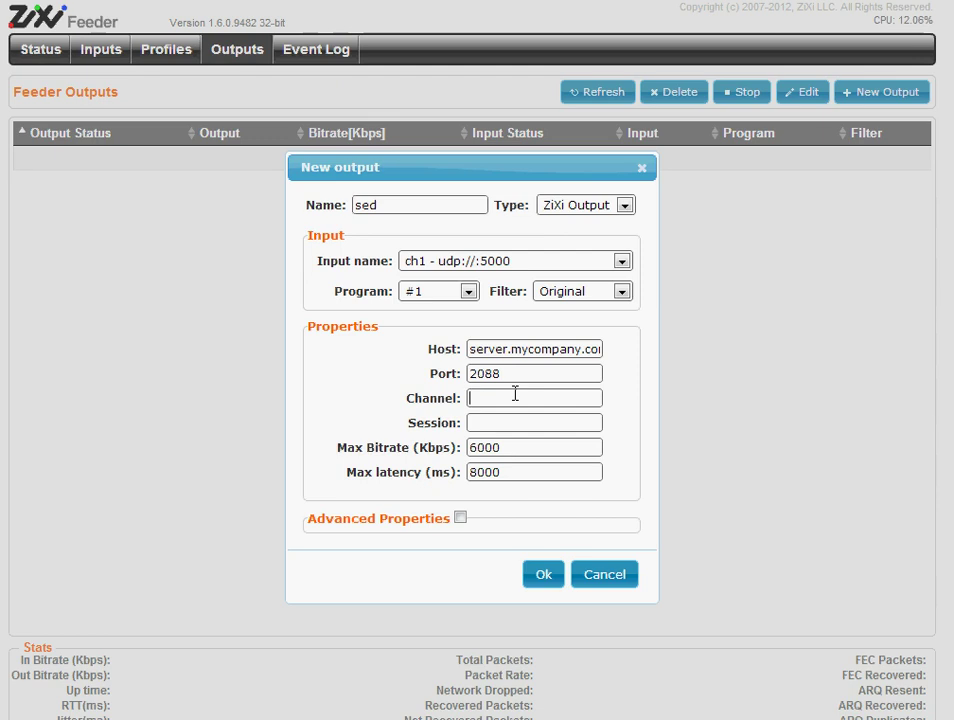
# Set the output's channel to ch1fromx1 and its maximum bitrate to 2000 Kbps
pyautogui.click(515, 394)
pyautogui.write('ch1fromx1')
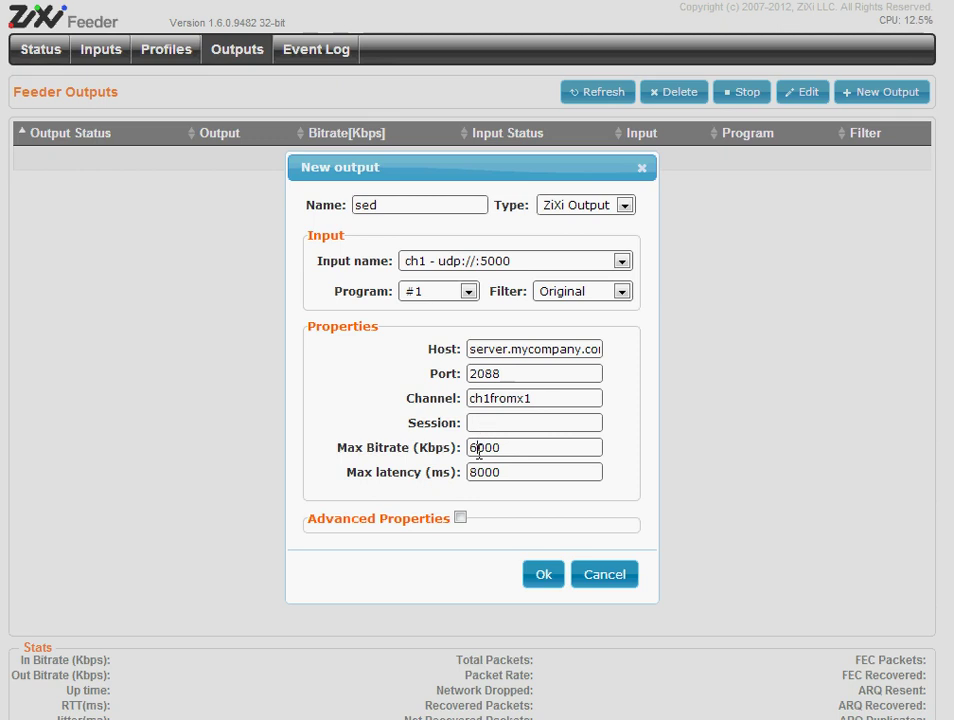
pyautogui.click(502, 447)
pyautogui.moveTo(502, 447); pyautogui.dragTo(470, 447)
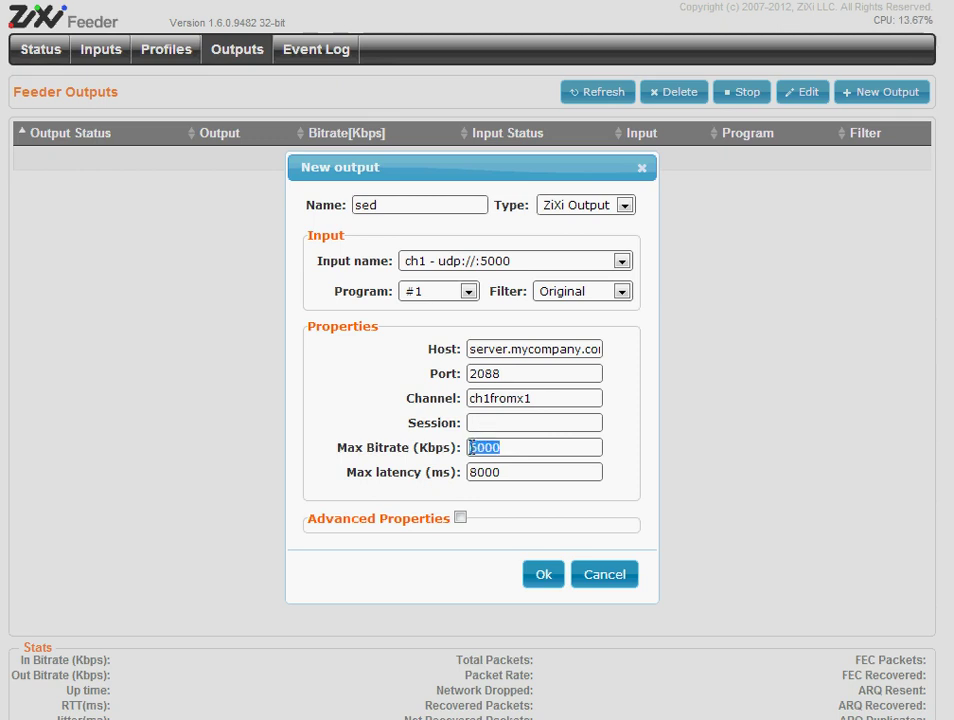
pyautogui.click(476, 447)
pyautogui.press('BackSpace')
pyautogui.write('2')
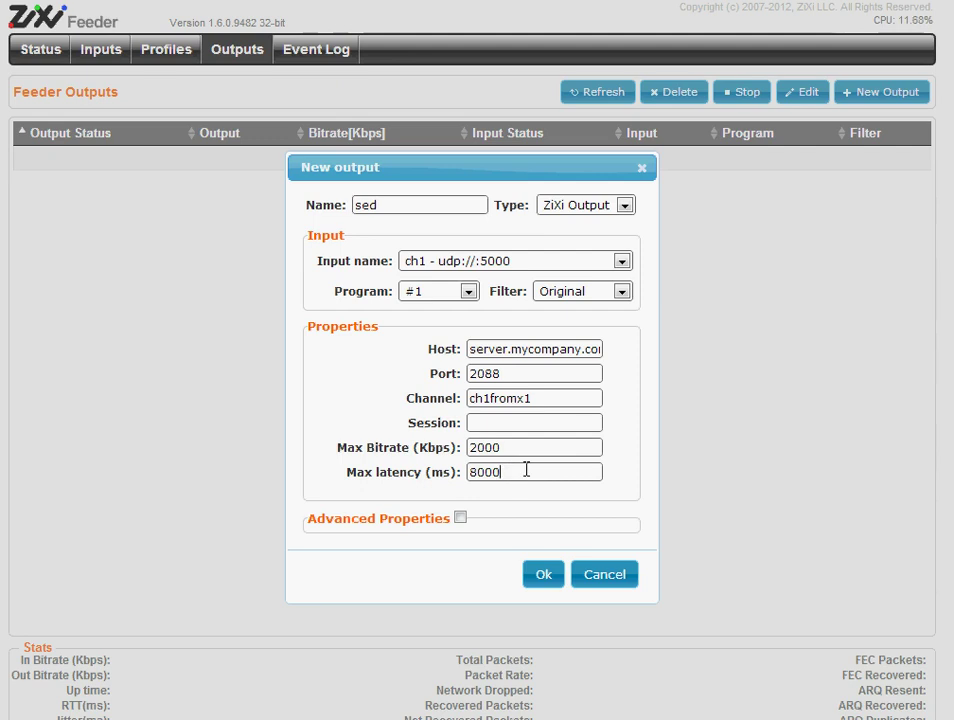
# Review the output's maximum latency setting and save the new output
pyautogui.moveTo(472, 473); pyautogui.dragTo(507, 473)
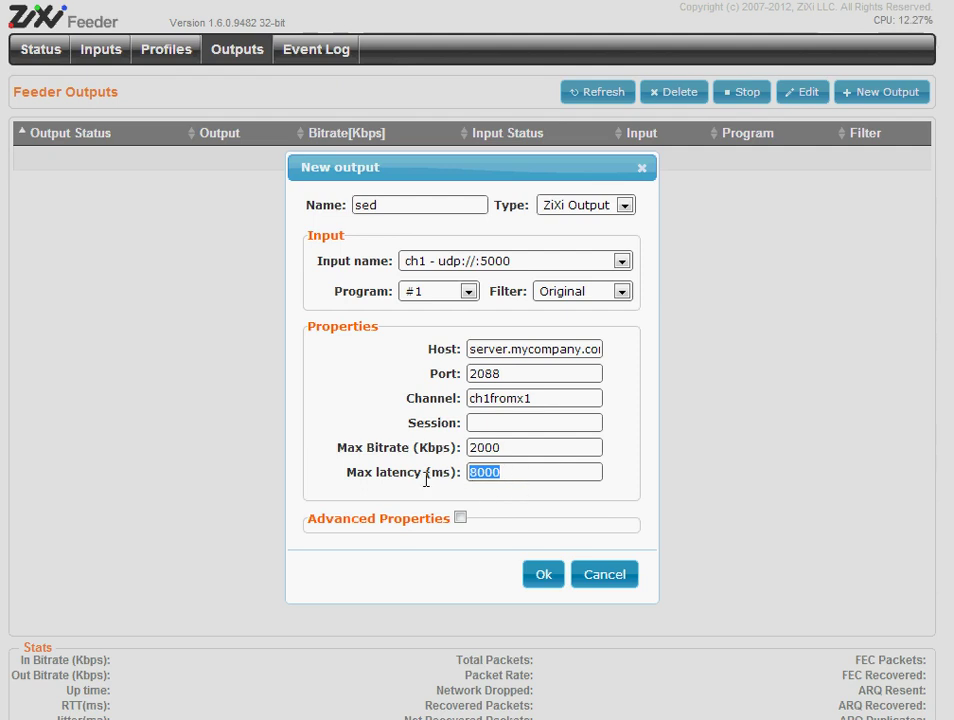
pyautogui.moveTo(421, 473); pyautogui.dragTo(350, 471)
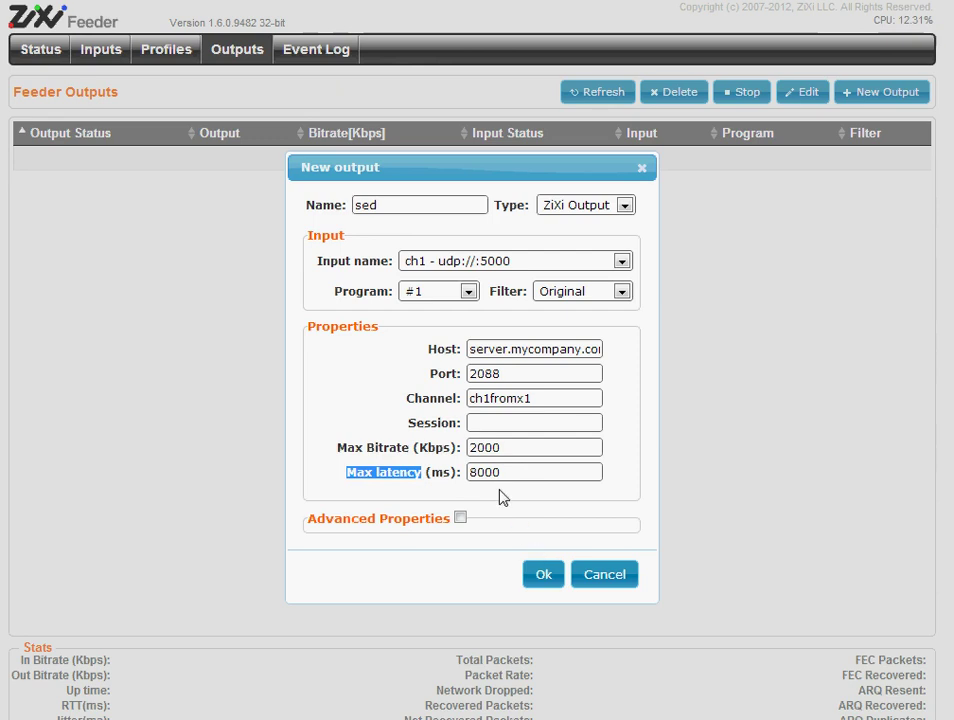
pyautogui.moveTo(469, 472); pyautogui.dragTo(477, 472)
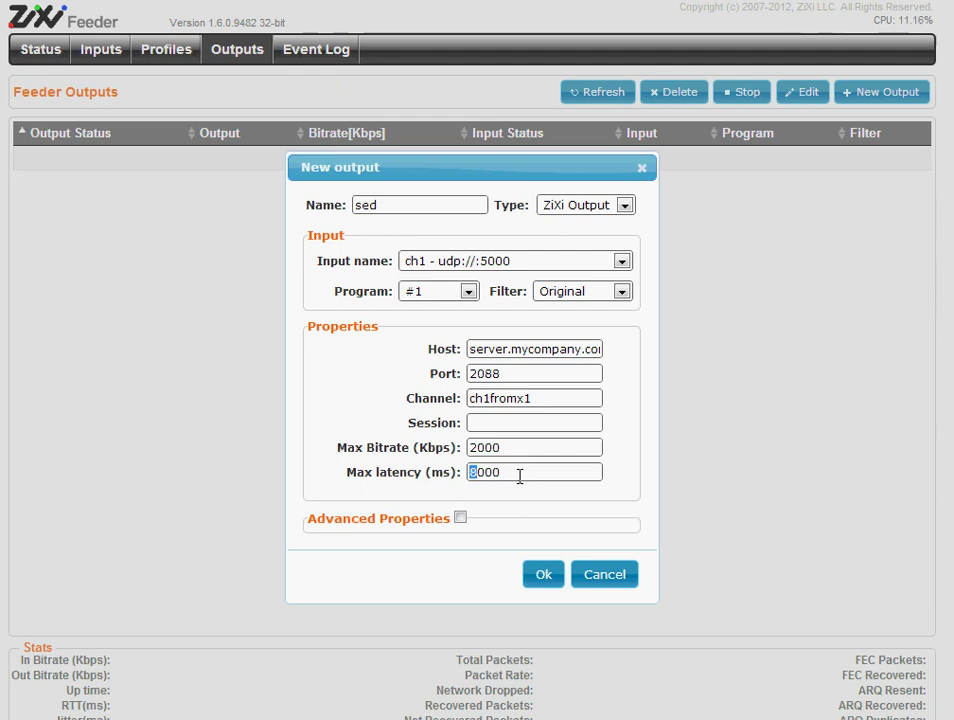
pyautogui.click(543, 575)
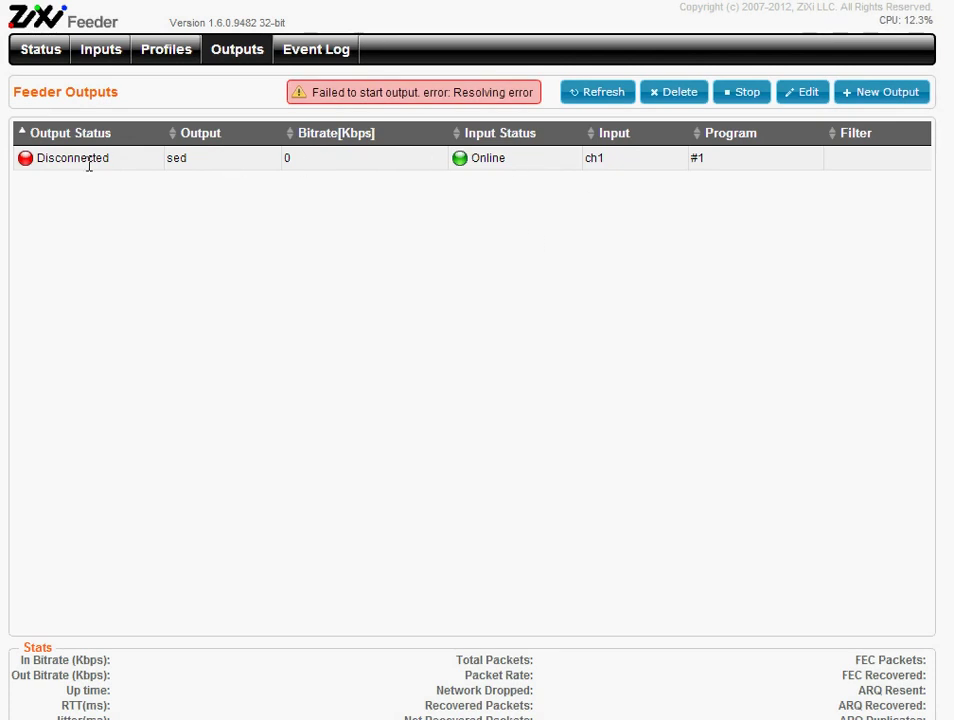
# Refresh the feeder outputs and check the connection status and bitrate of the sed output
pyautogui.moveTo(113, 166); pyautogui.dragTo(75, 155)
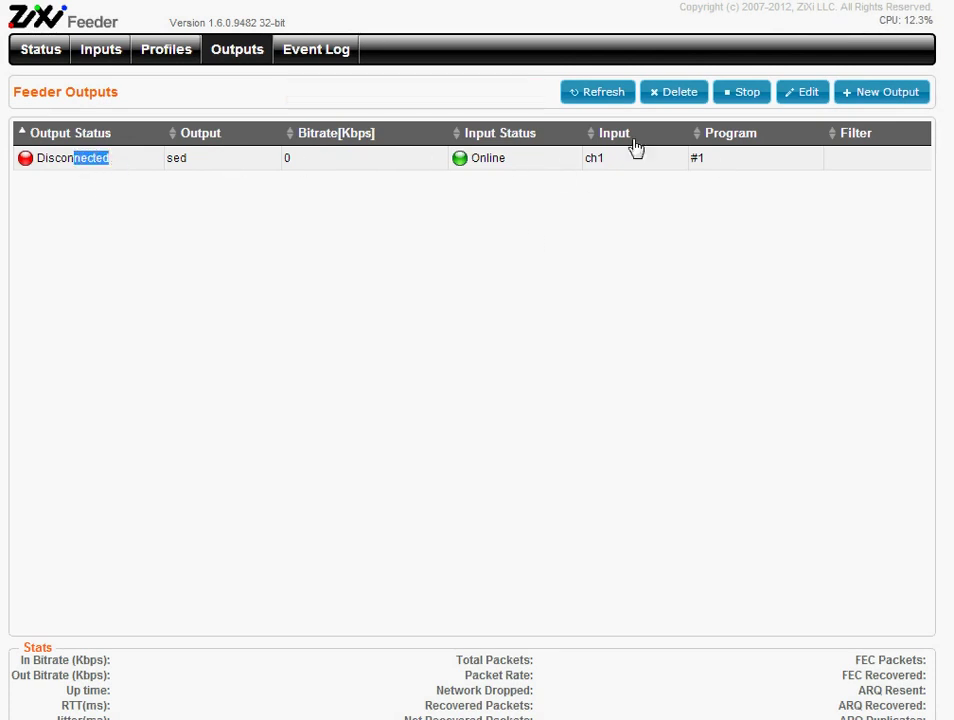
pyautogui.click(592, 96)
pyautogui.moveTo(349, 147); pyautogui.dragTo(286, 164)
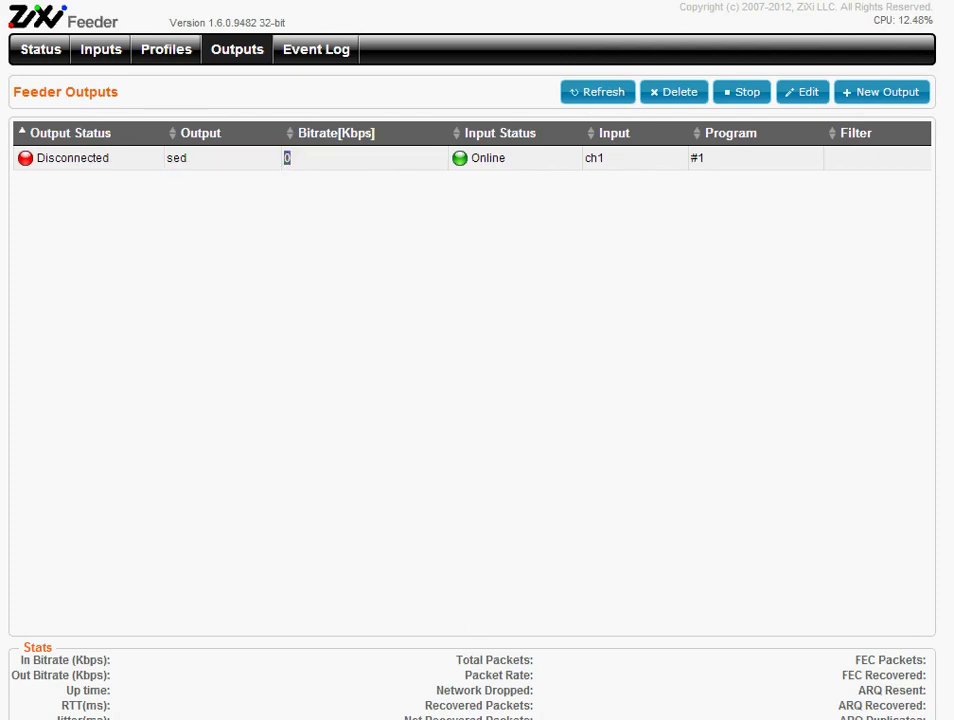